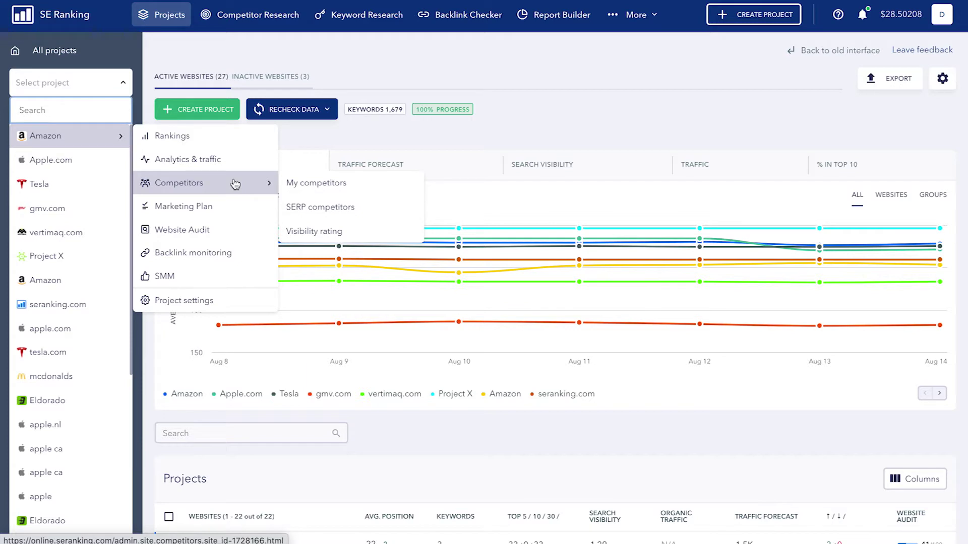
{"action": "mouse_move", "coordinate": [237, 229]}
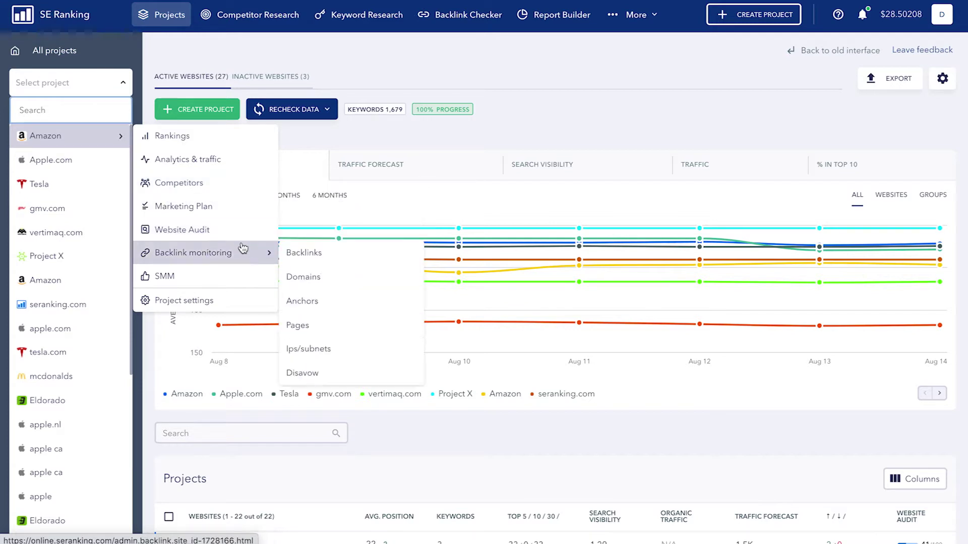
{"action": "left_click", "coordinate": [505, 121]}
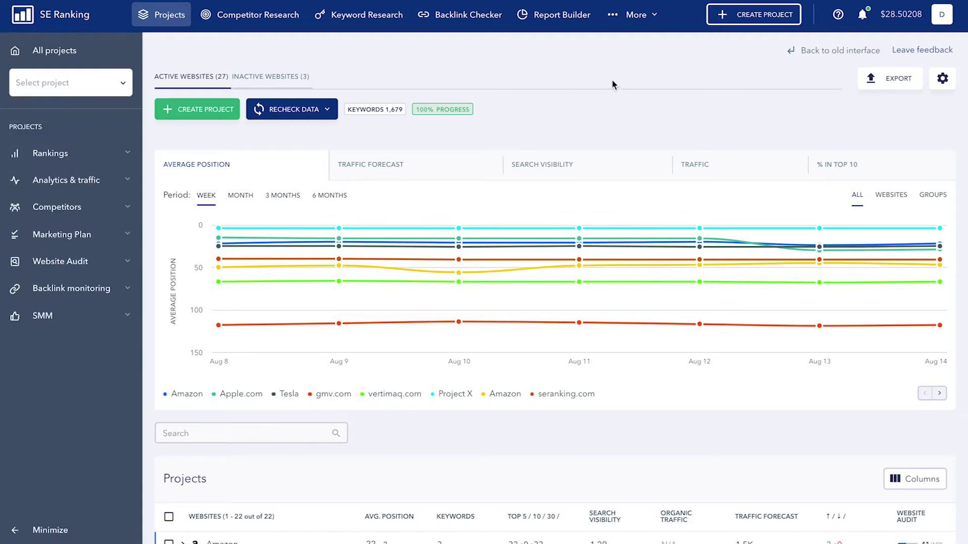
Start creating a new project and enter apple.com as its website URL
{"action": "left_click", "coordinate": [750, 18]}
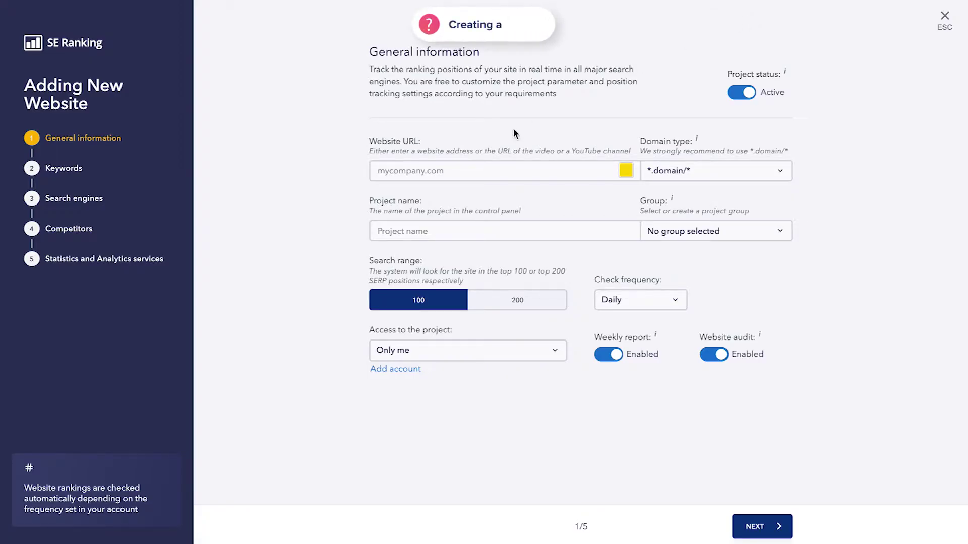
{"action": "left_click", "coordinate": [478, 171]}
{"action": "type", "text": "ap"}
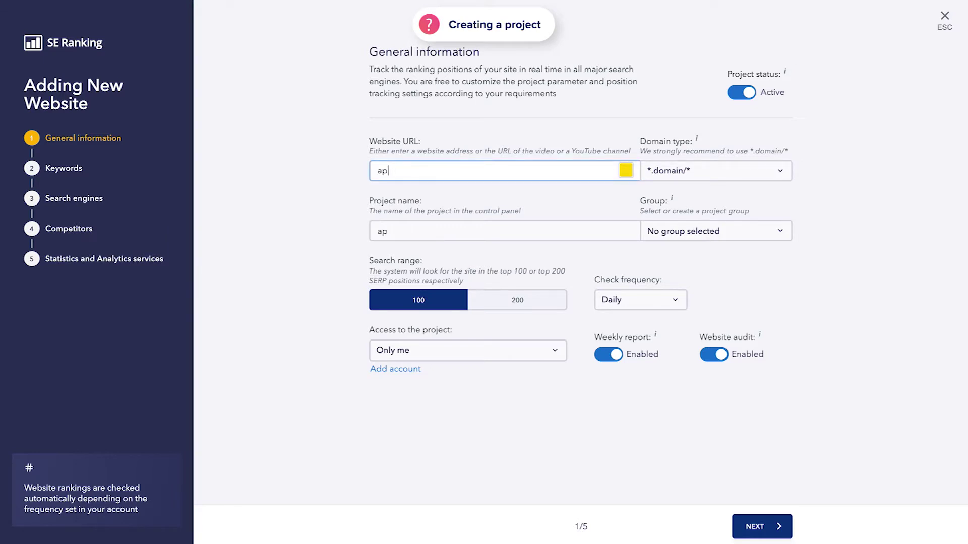
{"action": "type", "text": "ple.com"}
Set the color that designates the project to olive, hex 98882F
{"action": "left_click", "coordinate": [766, 171]}
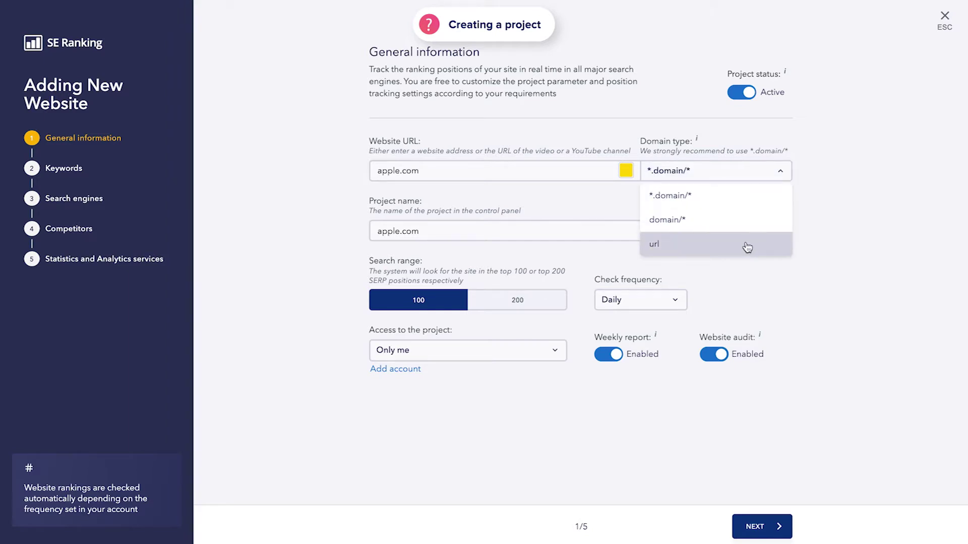
{"action": "left_click", "coordinate": [625, 170]}
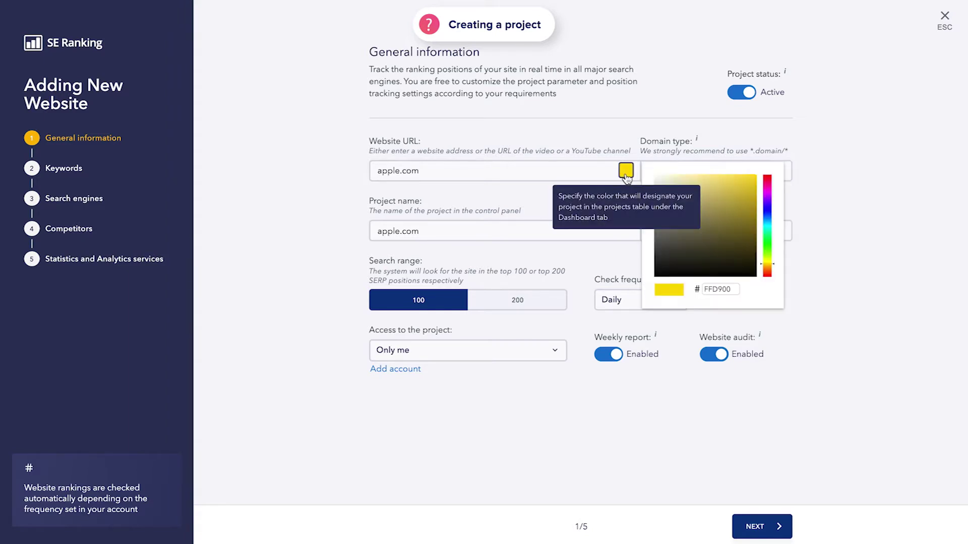
{"action": "left_click", "coordinate": [725, 216]}
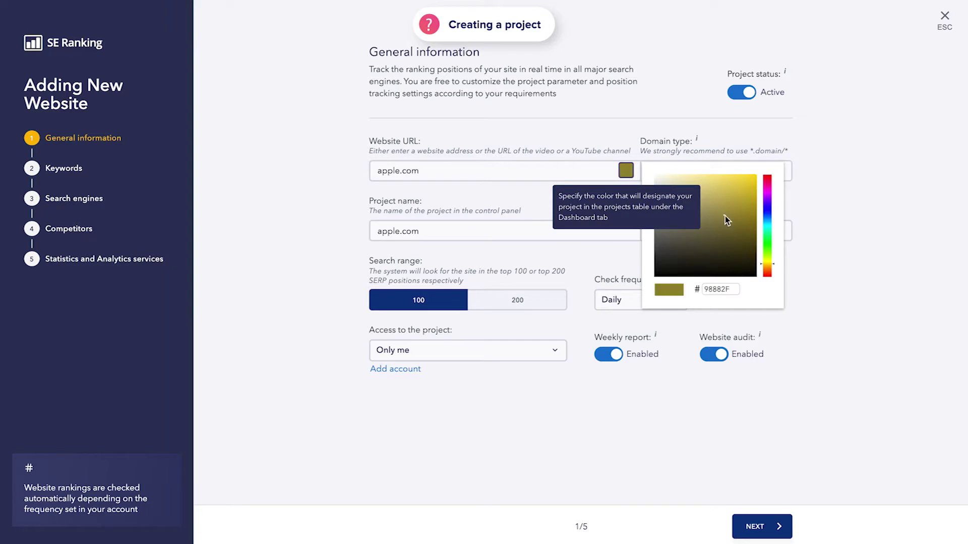
{"action": "left_click", "coordinate": [832, 211]}
Change the project name to Apple
{"action": "left_click", "coordinate": [592, 229]}
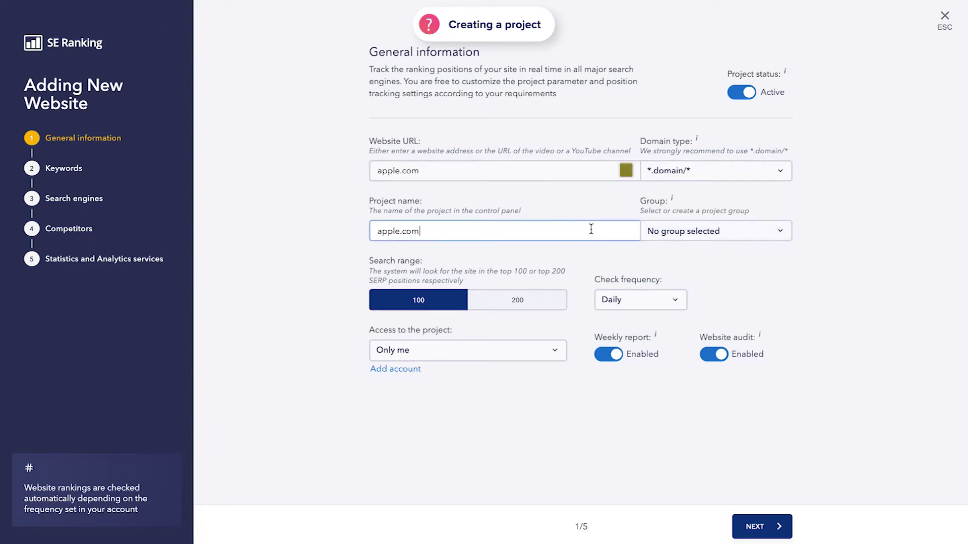
{"action": "key", "text": "BackSpace"}
{"action": "key", "text": "BackSpace"}
{"action": "key", "text": "Home"}
{"action": "key", "text": "Right"}
{"action": "key", "text": "BackSpace"}
{"action": "type", "text": "A"}
{"action": "left_click", "coordinate": [653, 253]}
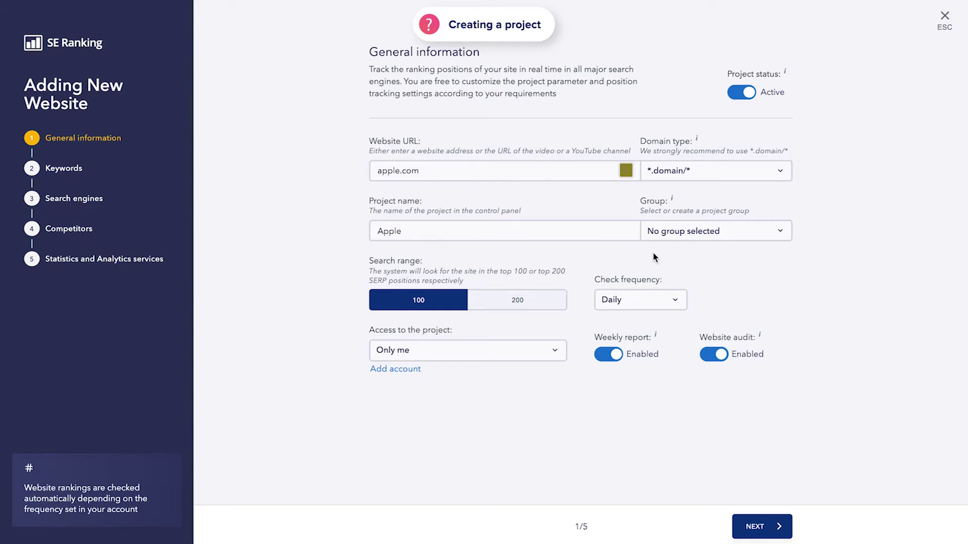
{"action": "left_click", "coordinate": [742, 233]}
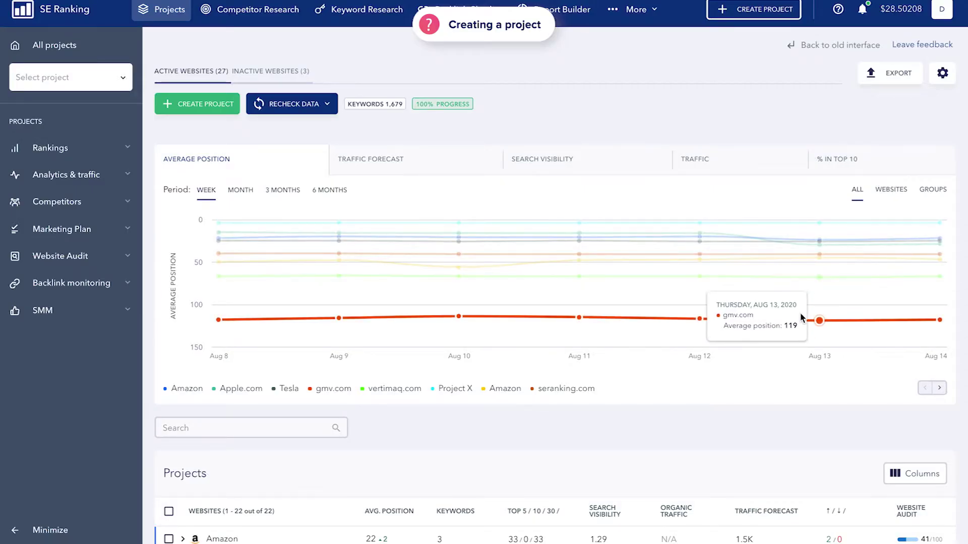
{"action": "scroll", "coordinate": [801, 315], "scroll_direction": "down", "scroll_amount": 3}
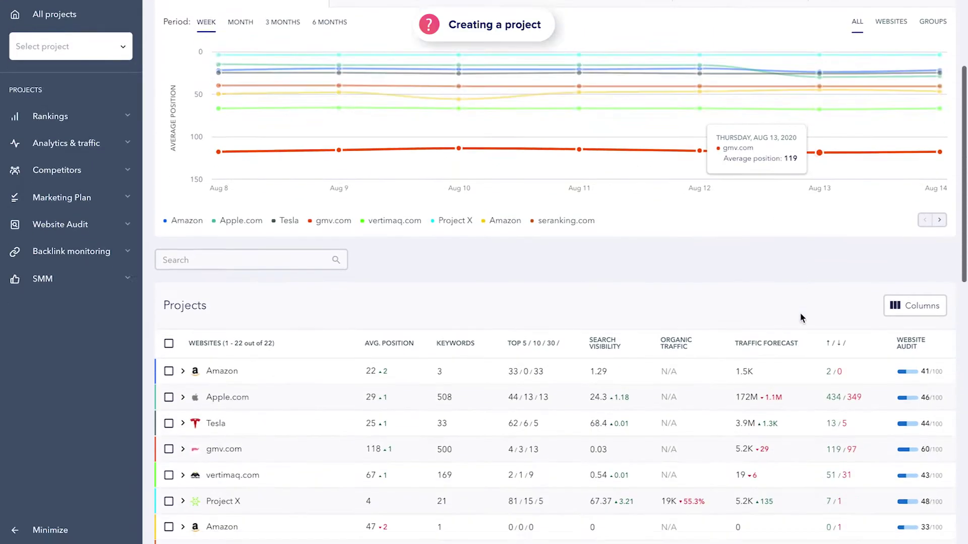
{"action": "scroll", "coordinate": [802, 318], "scroll_direction": "down", "scroll_amount": 1}
{"action": "scroll", "coordinate": [801, 317], "scroll_direction": "down", "scroll_amount": 3}
{"action": "scroll", "coordinate": [802, 318], "scroll_direction": "down", "scroll_amount": 10}
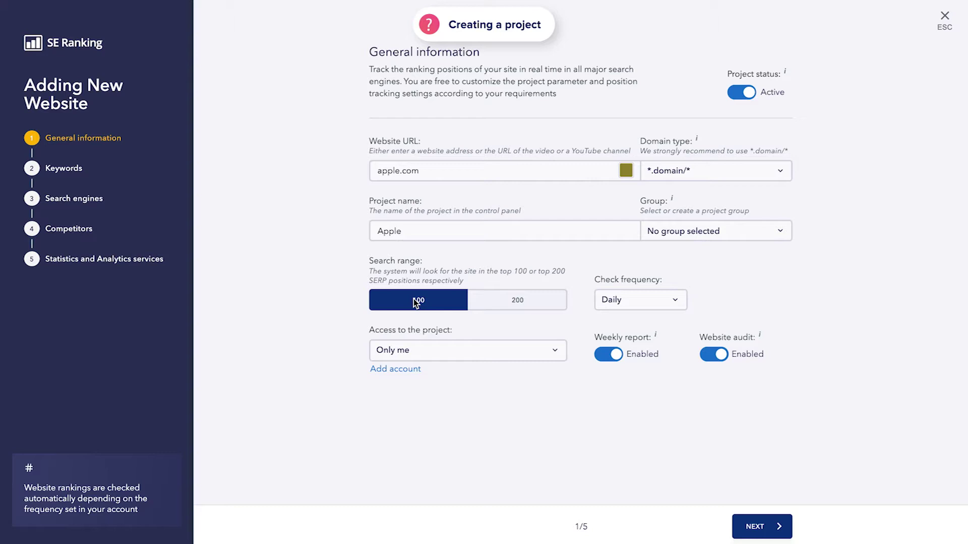
{"action": "left_click", "coordinate": [511, 301]}
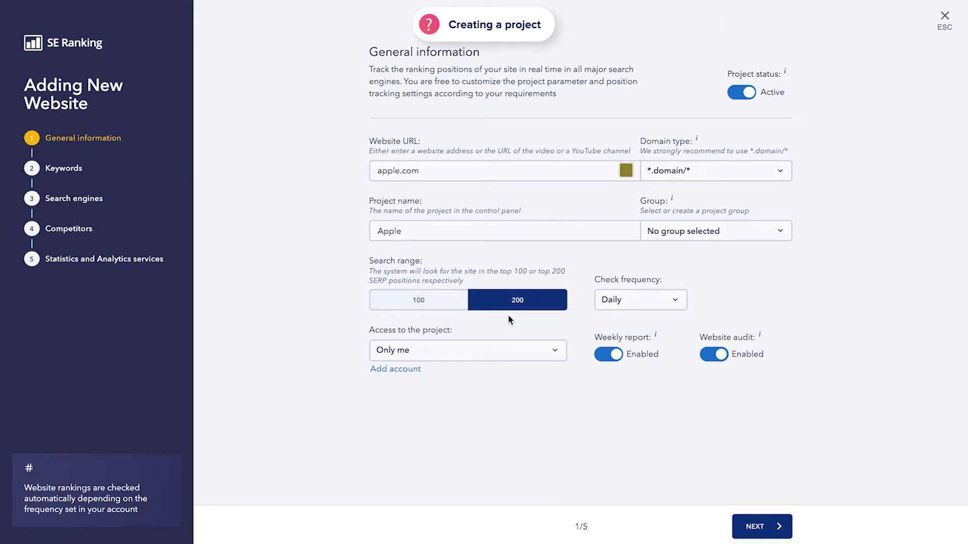
{"action": "left_click", "coordinate": [436, 305]}
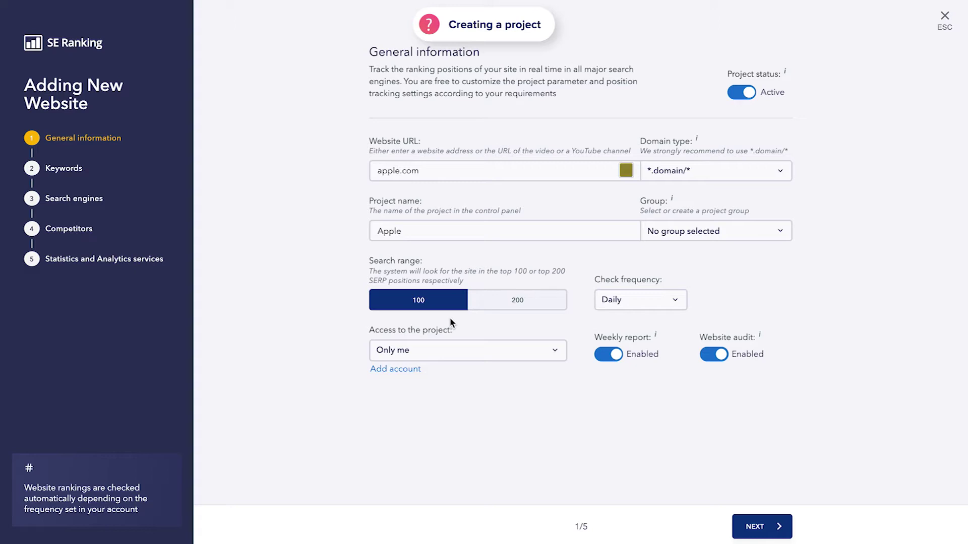
{"action": "left_click", "coordinate": [521, 355]}
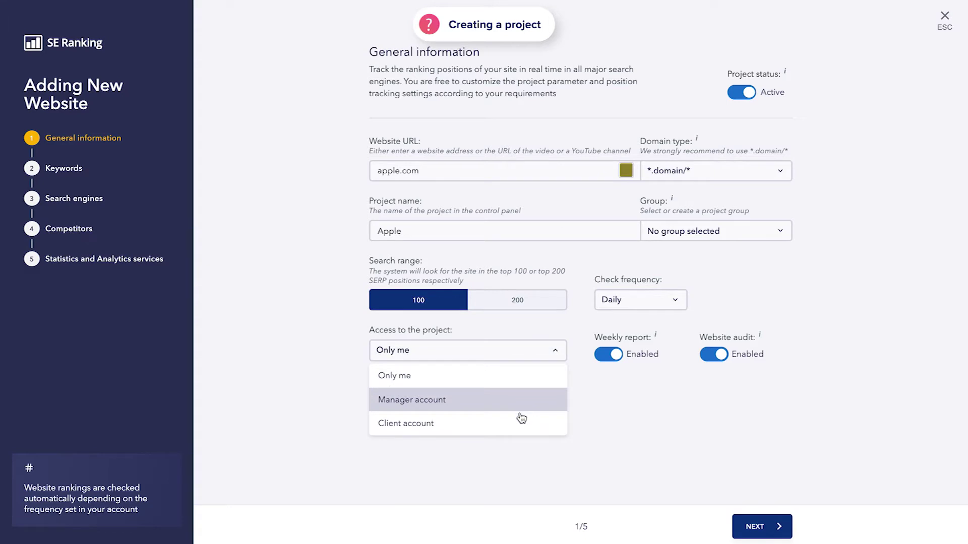
{"action": "left_click", "coordinate": [614, 356]}
{"action": "left_click", "coordinate": [615, 359]}
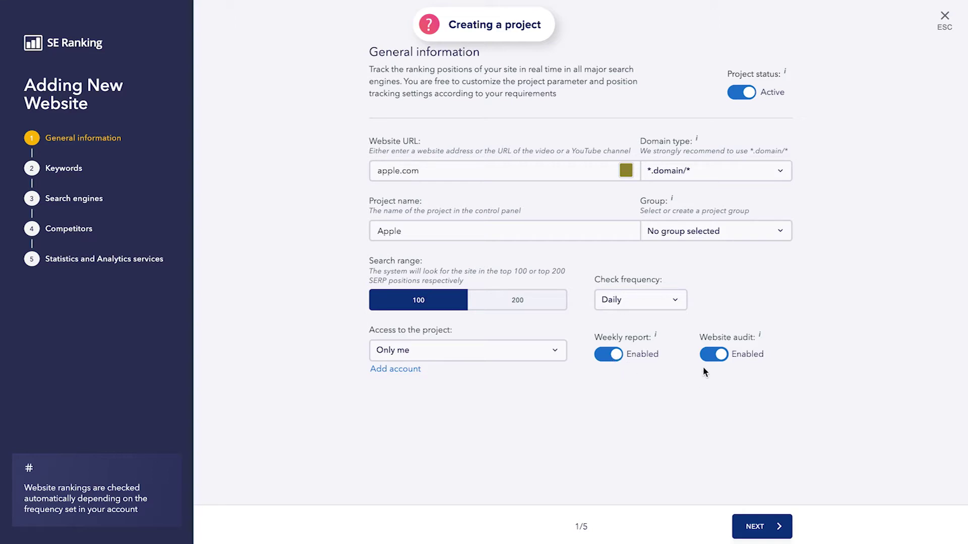
{"action": "left_click", "coordinate": [720, 357]}
{"action": "left_click", "coordinate": [718, 362]}
{"action": "left_click", "coordinate": [741, 96]}
{"action": "left_click", "coordinate": [741, 96]}
Proceed to the keywords stage and enter buy tv, buy 49 inch tv, buy hdmi and qled tv price on separate lines
{"action": "left_click", "coordinate": [771, 528]}
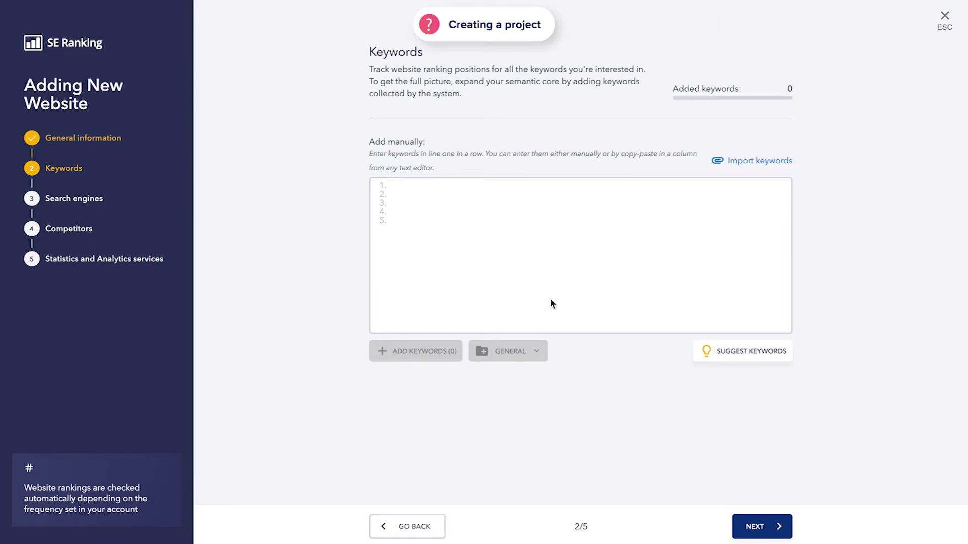
{"action": "left_click", "coordinate": [449, 188]}
{"action": "type", "text": "buy tv buy 49 inch tv buy hdmi qled tv price"}
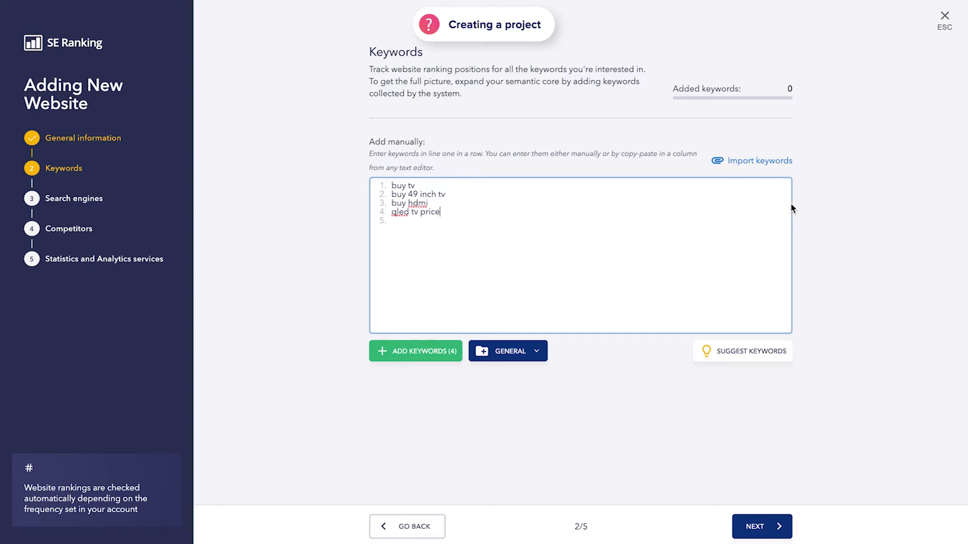
{"action": "left_click", "coordinate": [757, 161]}
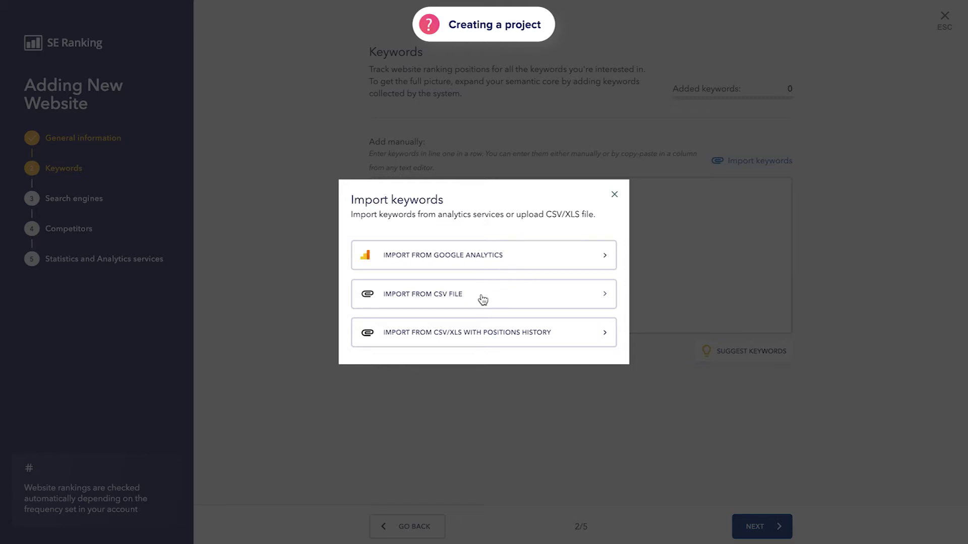
{"action": "left_click", "coordinate": [574, 333]}
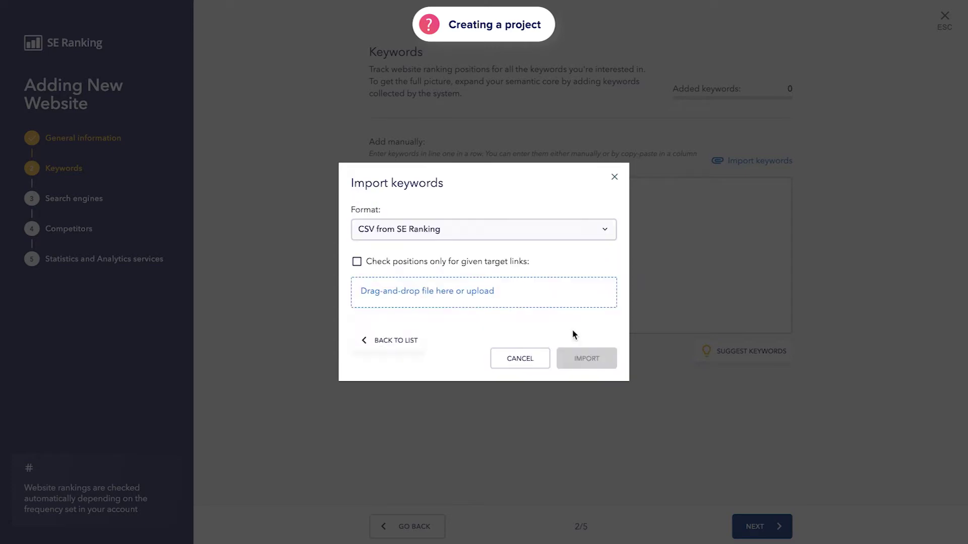
{"action": "left_click", "coordinate": [500, 231]}
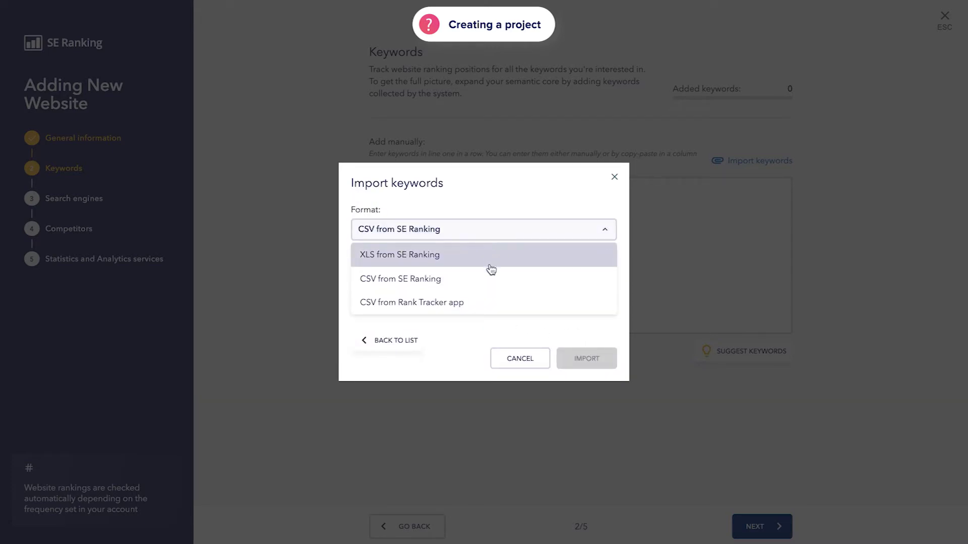
{"action": "left_click", "coordinate": [491, 302]}
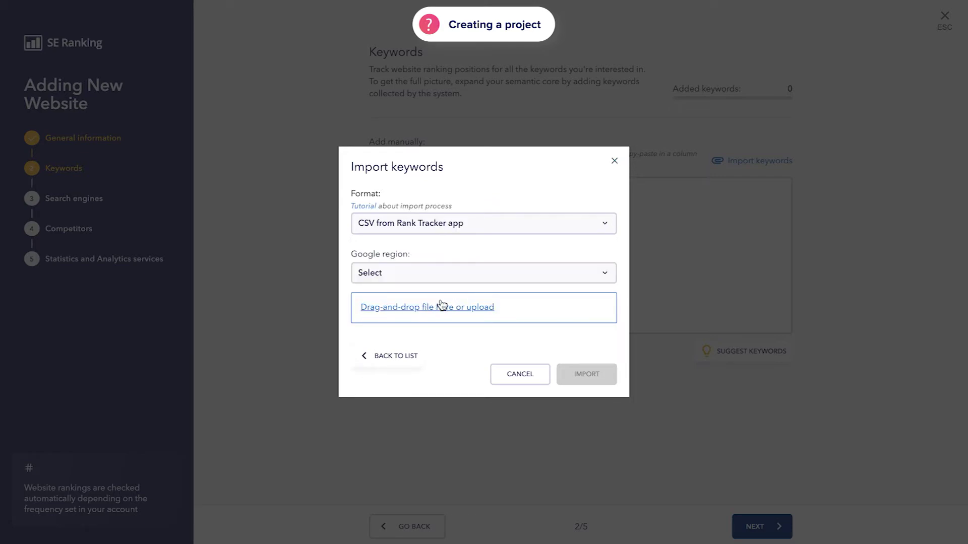
{"action": "left_click", "coordinate": [505, 373]}
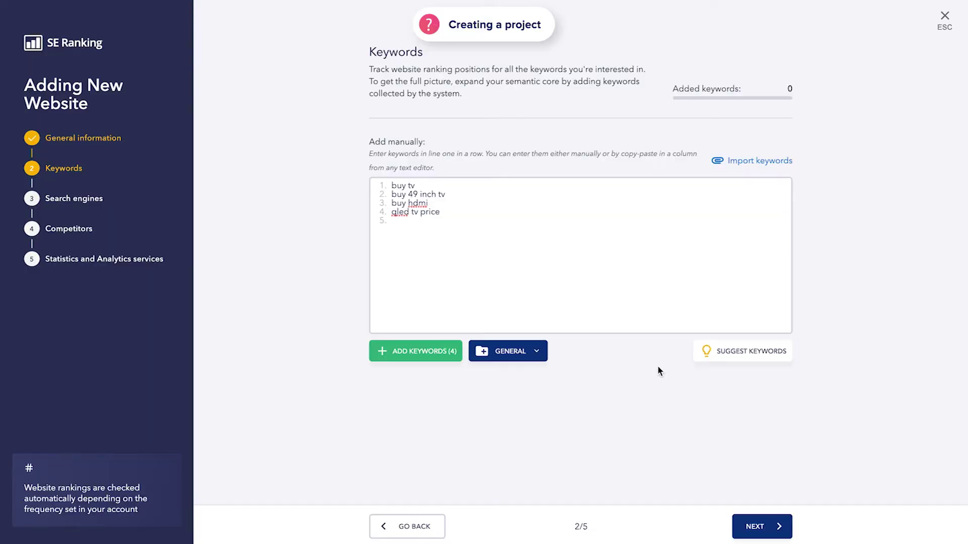
Show keyword suggestions for apple.com and include home the depot, classroom google and classroom.google in the keyword list
{"action": "left_click", "coordinate": [716, 351]}
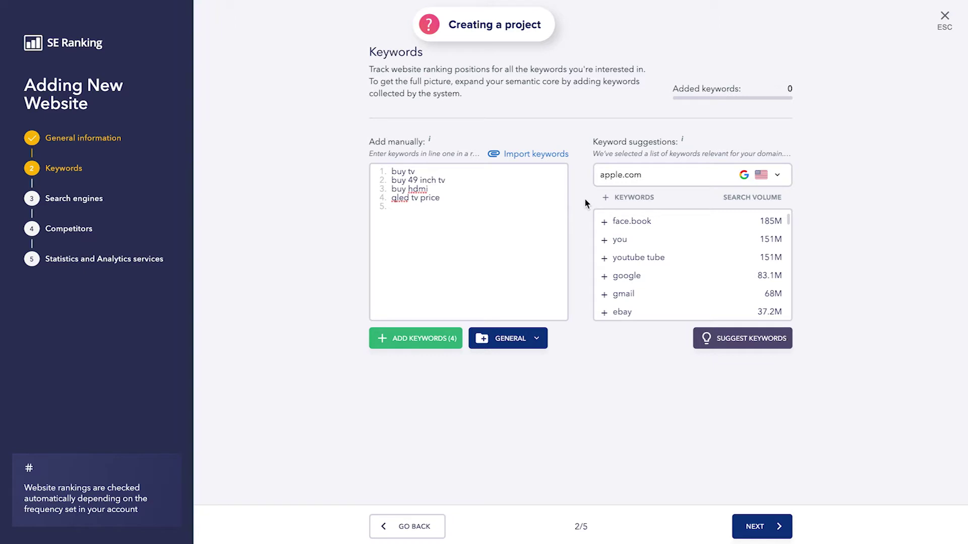
{"action": "scroll", "coordinate": [640, 220], "scroll_direction": "down", "scroll_amount": 5}
{"action": "scroll", "coordinate": [640, 220], "scroll_direction": "down", "scroll_amount": 5}
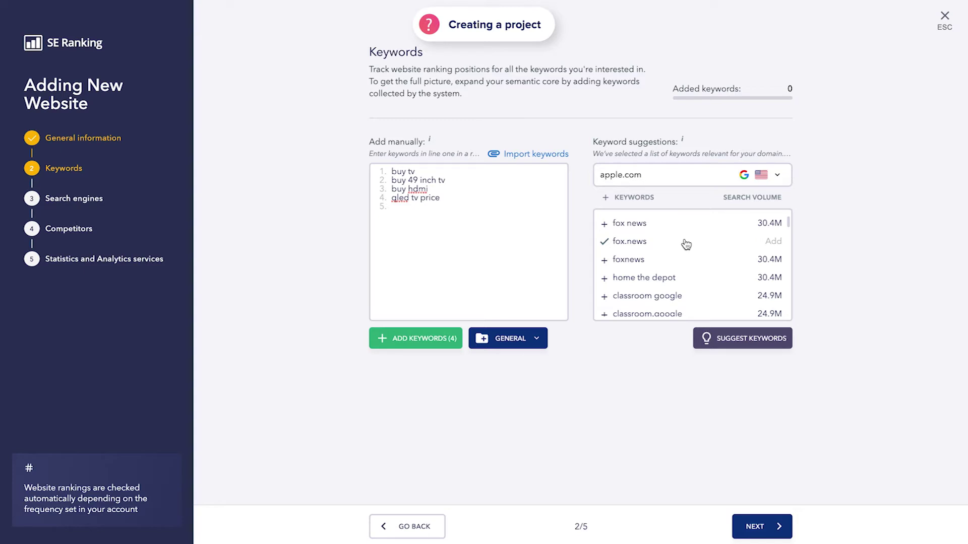
{"action": "left_click", "coordinate": [603, 277]}
{"action": "left_click", "coordinate": [605, 296]}
{"action": "left_click", "coordinate": [604, 314]}
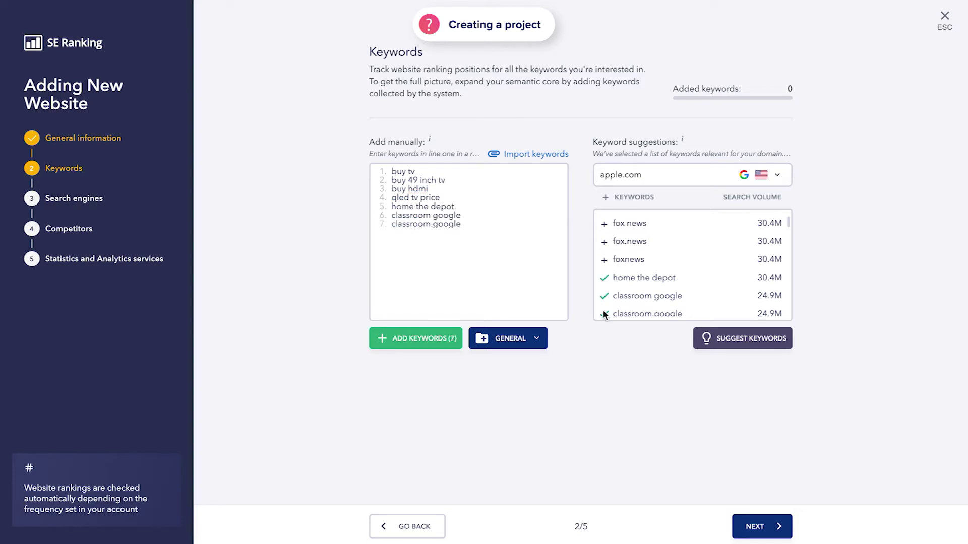
Shorten the domain text for keyword suggestions to apple, keeping the USA Google region
{"action": "left_click", "coordinate": [653, 175]}
{"action": "key", "text": "BackSpace"}
{"action": "key", "text": "BackSpace"}
{"action": "key", "text": "BackSpace"}
{"action": "key", "text": "BackSpace"}
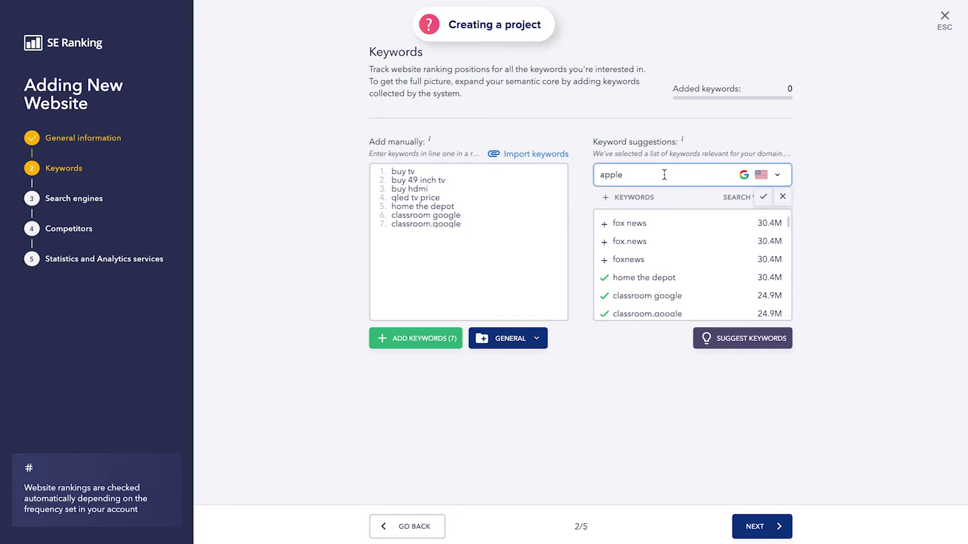
{"action": "left_click", "coordinate": [776, 176]}
{"action": "scroll", "coordinate": [737, 300], "scroll_direction": "down", "scroll_amount": 8}
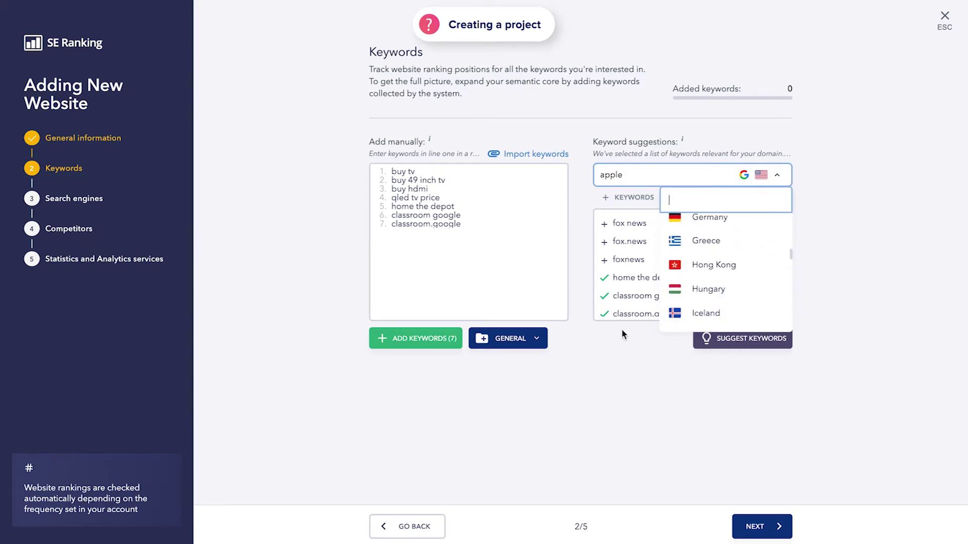
{"action": "left_click", "coordinate": [582, 349]}
{"action": "left_click", "coordinate": [532, 346]}
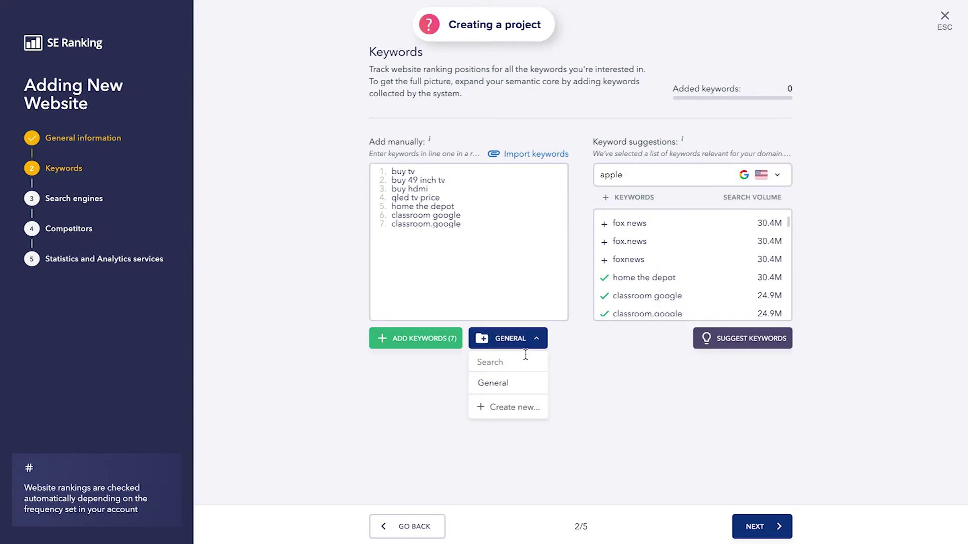
{"action": "left_click", "coordinate": [515, 407]}
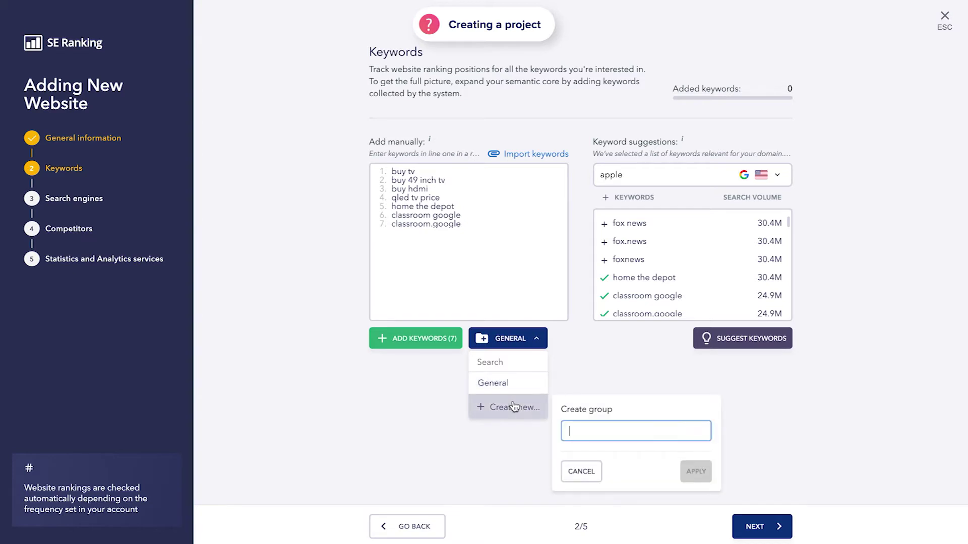
{"action": "left_click", "coordinate": [580, 471]}
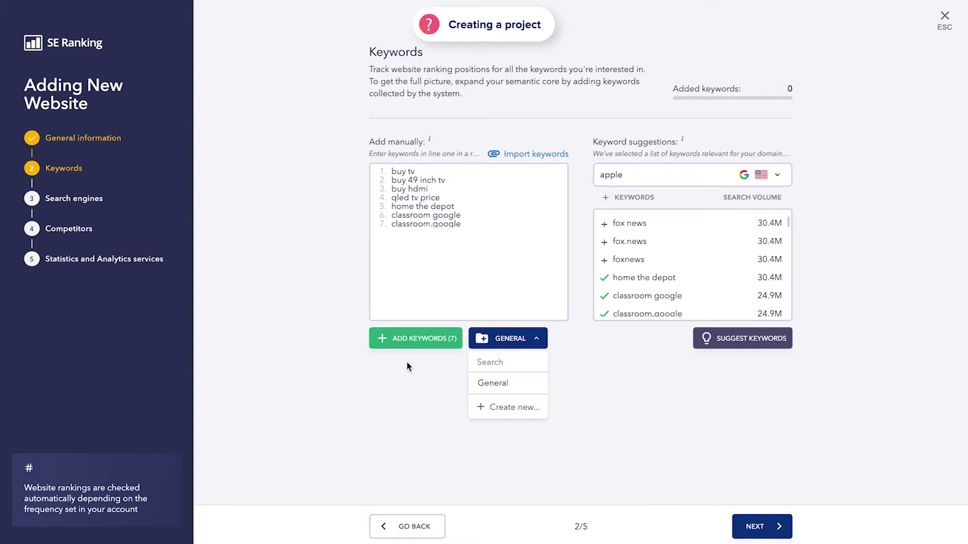
Add the listed keywords to the General group and proceed to the search engines stage
{"action": "left_click", "coordinate": [403, 344]}
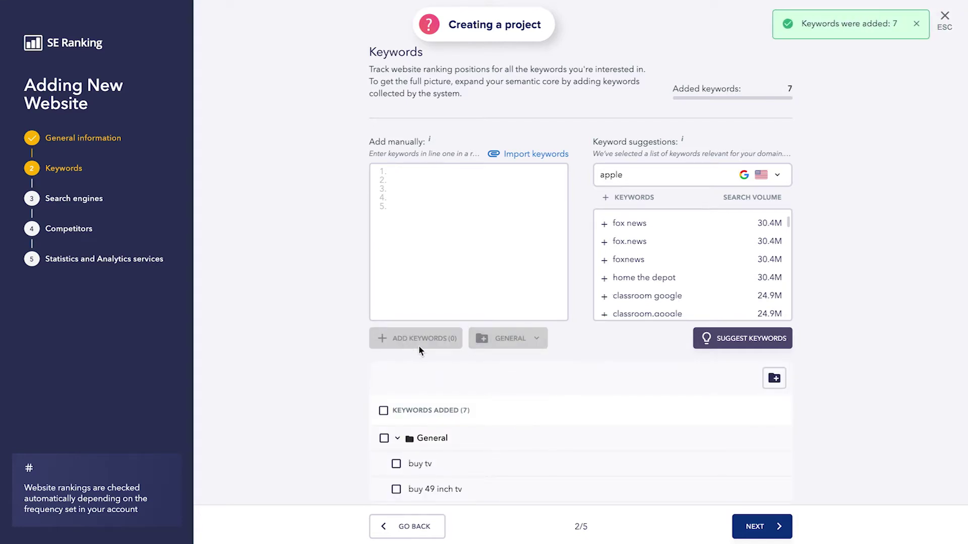
{"action": "left_click", "coordinate": [770, 528]}
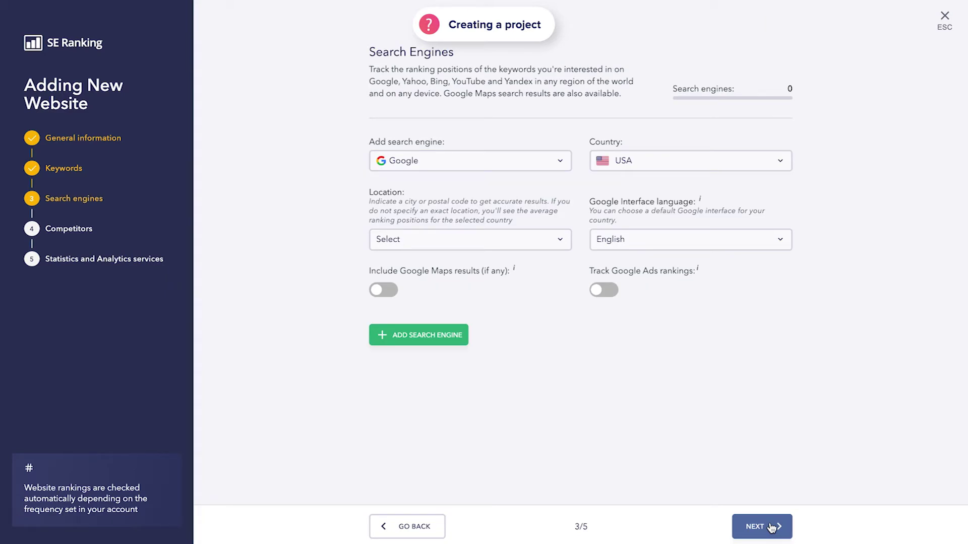
{"action": "left_click", "coordinate": [557, 163]}
{"action": "scroll", "coordinate": [504, 218], "scroll_direction": "down", "scroll_amount": 2}
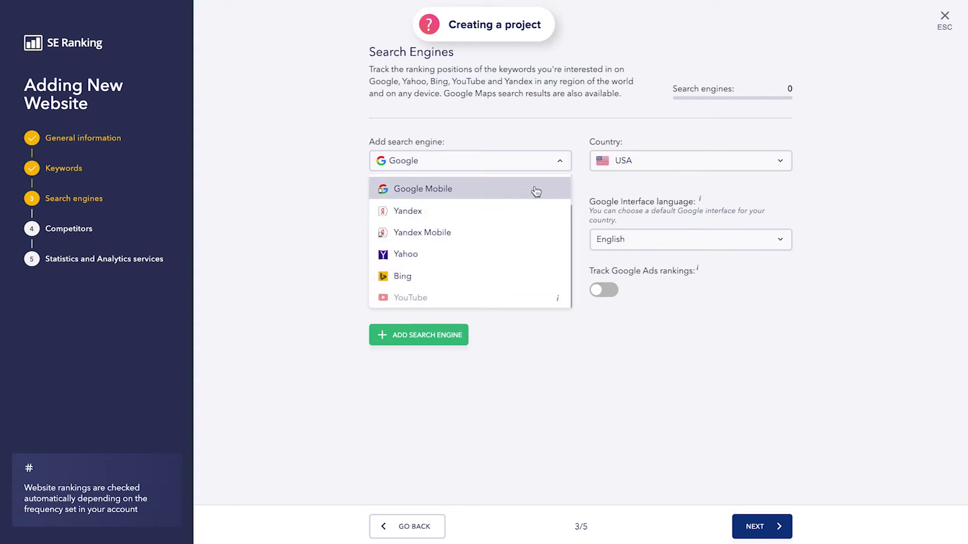
{"action": "left_click", "coordinate": [584, 185]}
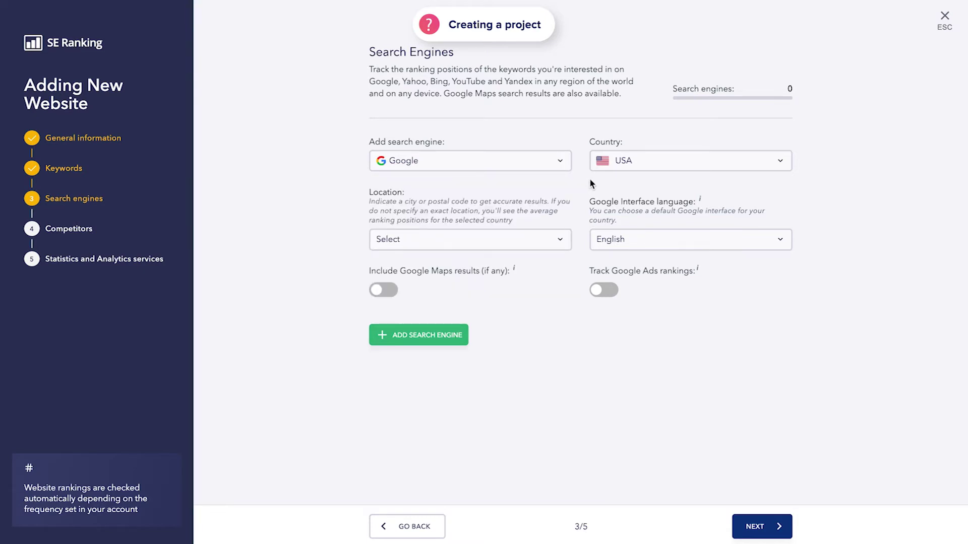
Look through the countries and Google interface languages offered for the search engine
{"action": "left_click", "coordinate": [638, 164]}
{"action": "scroll", "coordinate": [641, 199], "scroll_direction": "down", "scroll_amount": 15}
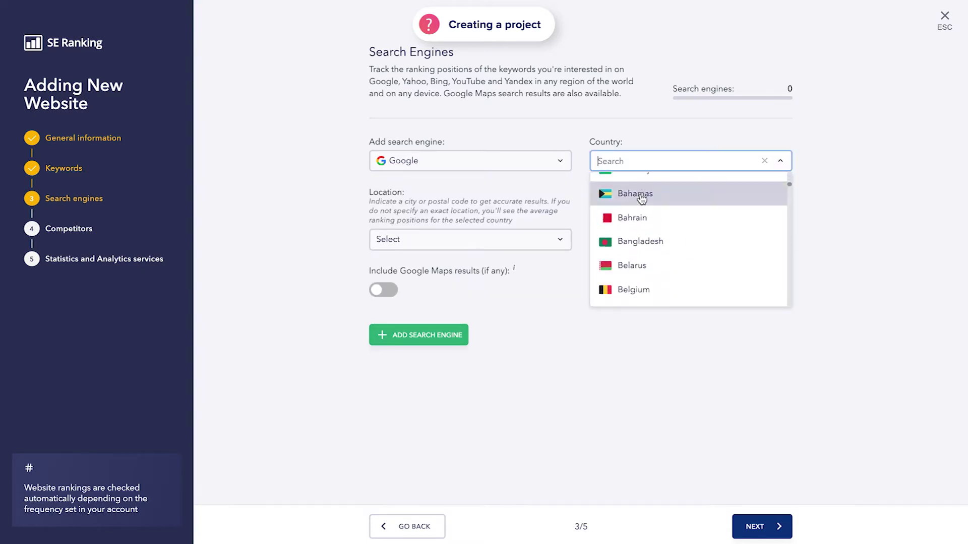
{"action": "left_click", "coordinate": [577, 191]}
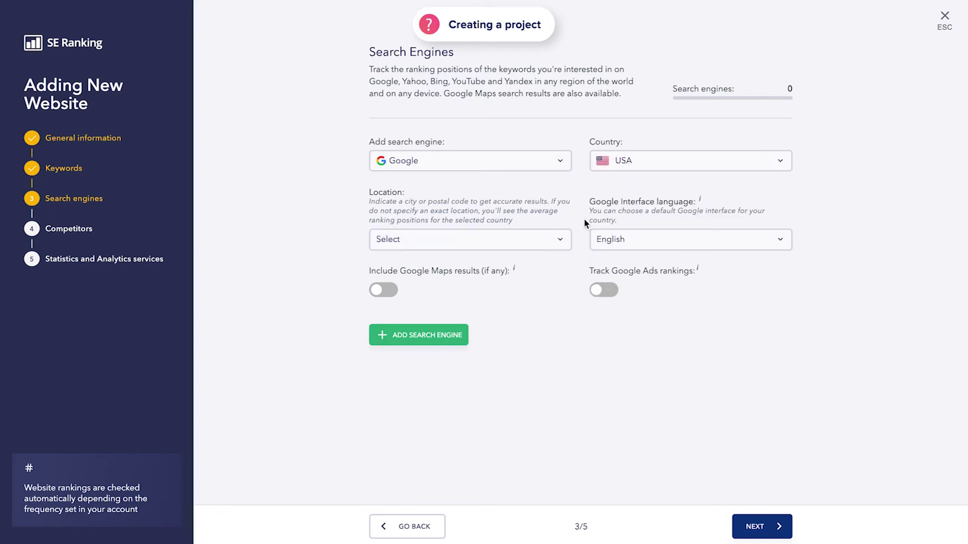
{"action": "left_click", "coordinate": [672, 241]}
{"action": "scroll", "coordinate": [673, 304], "scroll_direction": "down", "scroll_amount": 20}
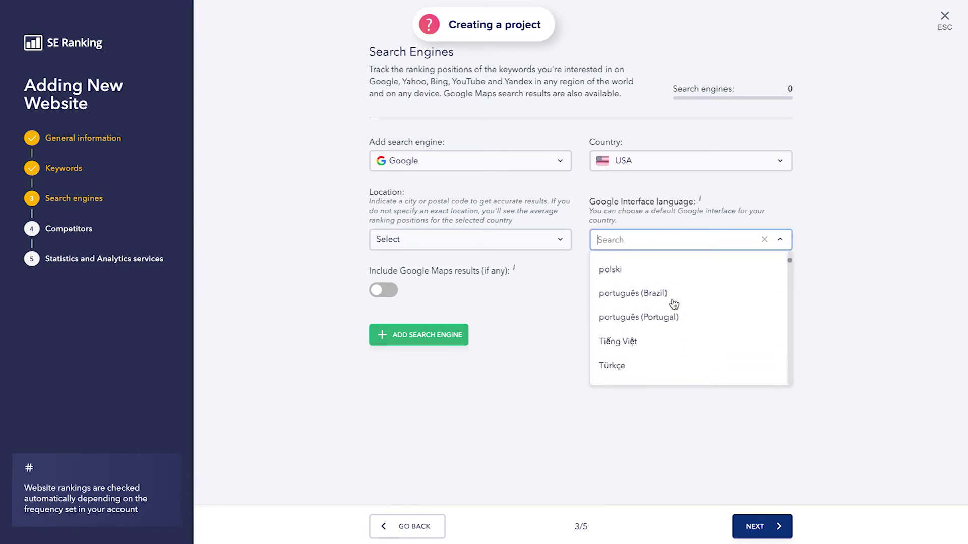
{"action": "scroll", "coordinate": [674, 304], "scroll_direction": "down", "scroll_amount": 5}
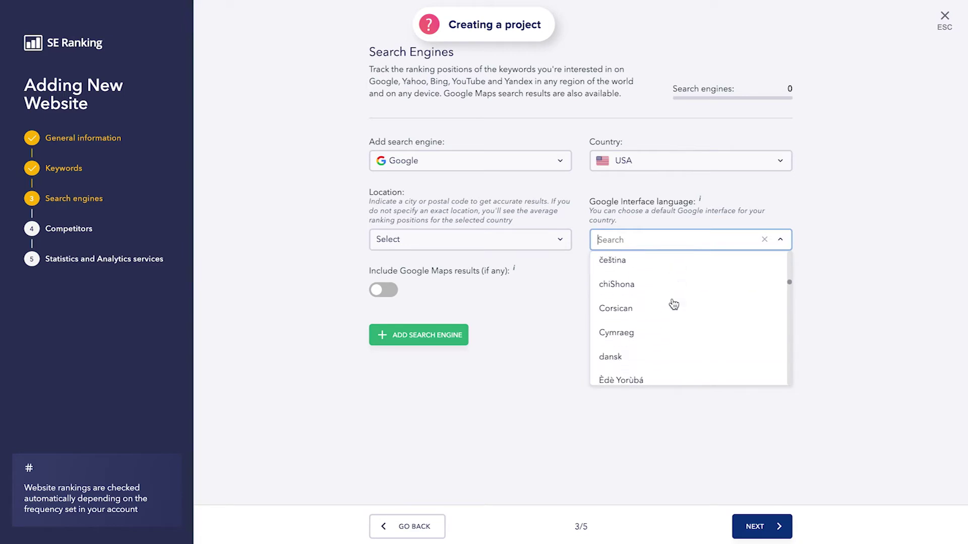
{"action": "left_click", "coordinate": [824, 247]}
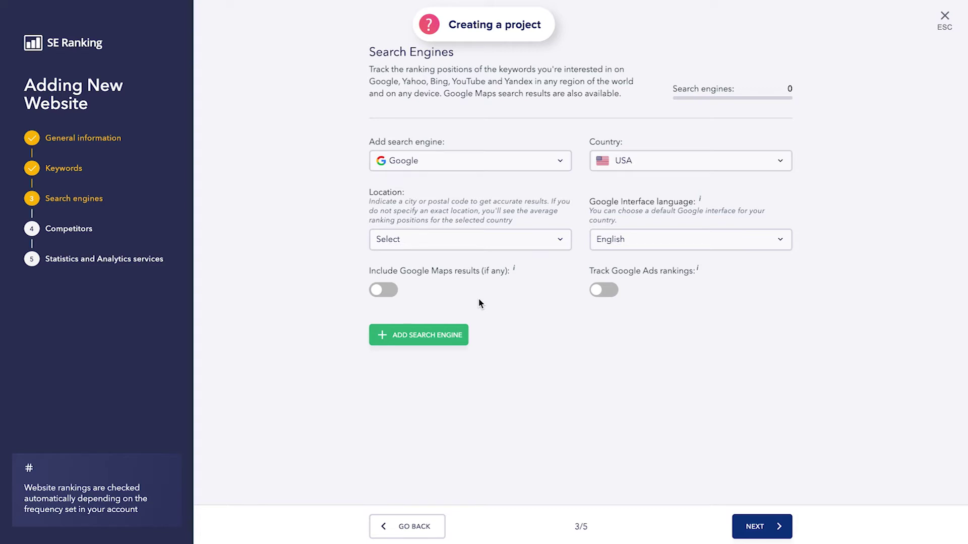
Add Google USA in English as a search engine, with Google Maps results included and Google Ads rankings tracked
{"action": "left_click", "coordinate": [386, 290]}
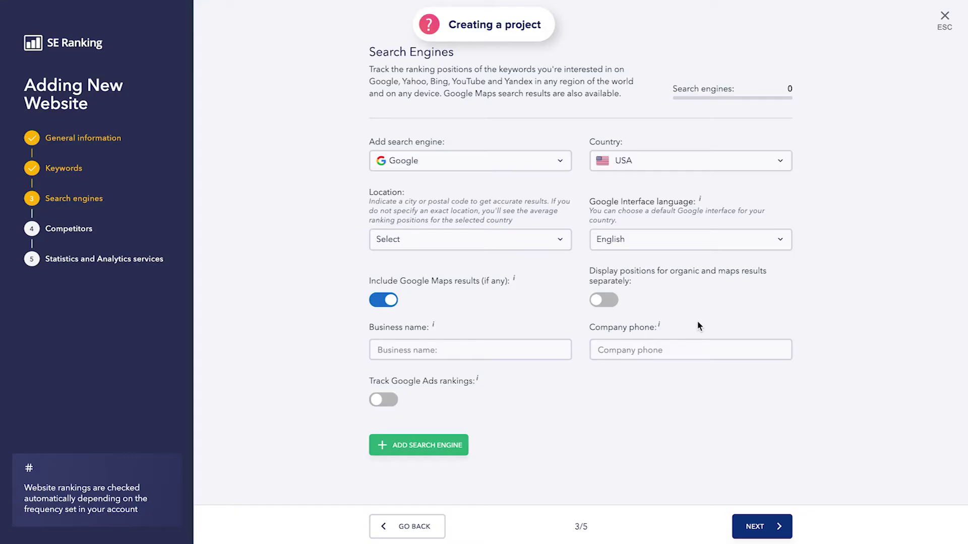
{"action": "left_click", "coordinate": [608, 303]}
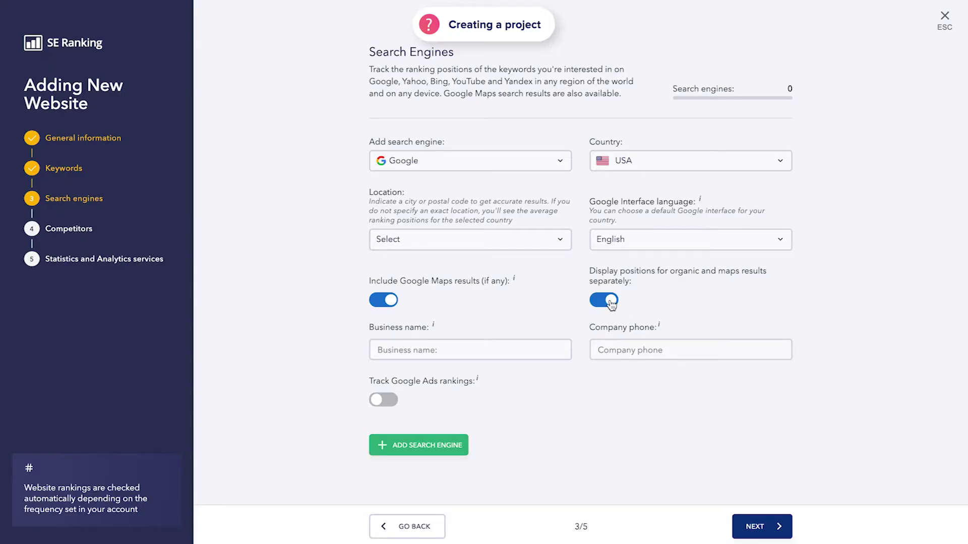
{"action": "left_click", "coordinate": [609, 302]}
{"action": "left_click", "coordinate": [390, 401]}
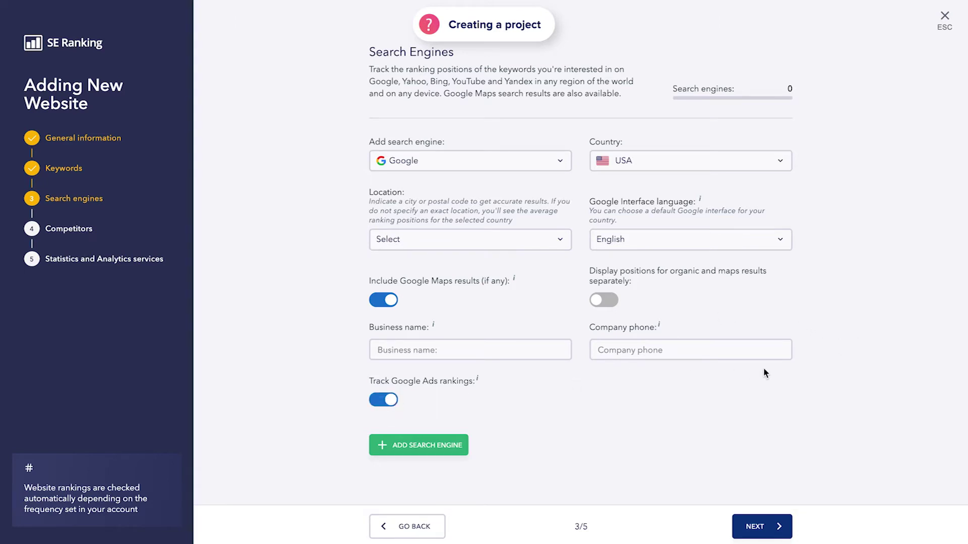
{"action": "left_click", "coordinate": [456, 450]}
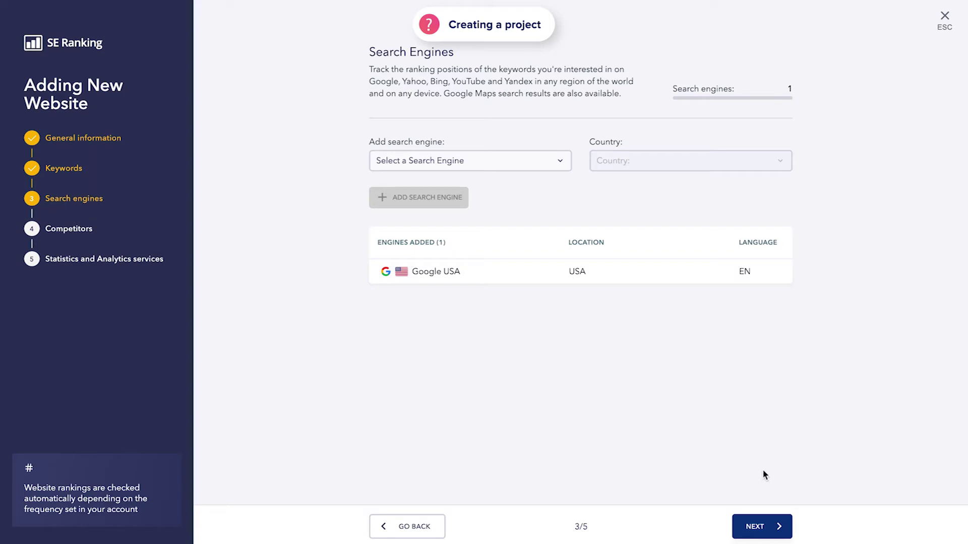
Proceed to the competitors stage and enter samsung.com and sony.com on separate lines
{"action": "left_click", "coordinate": [765, 526]}
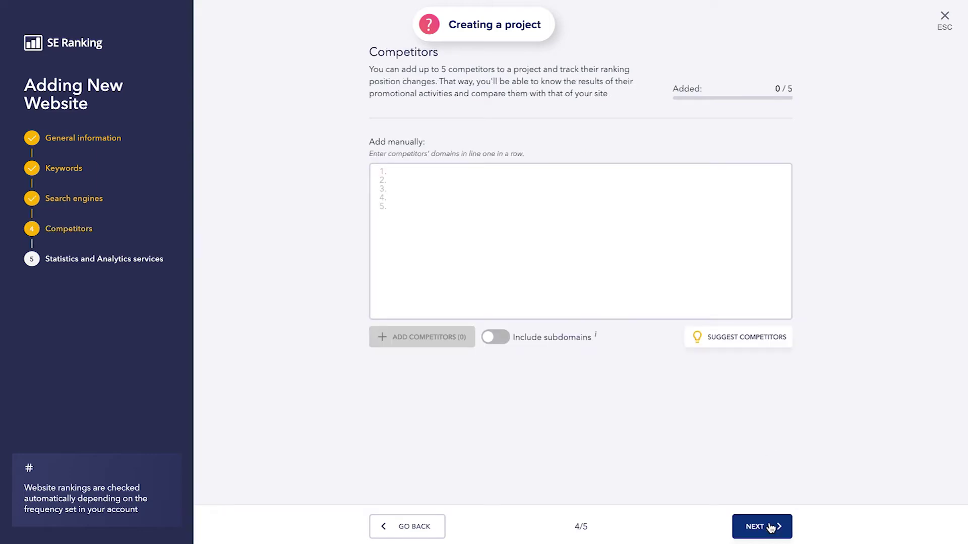
{"action": "left_click", "coordinate": [419, 169]}
{"action": "type", "text": "samsun"}
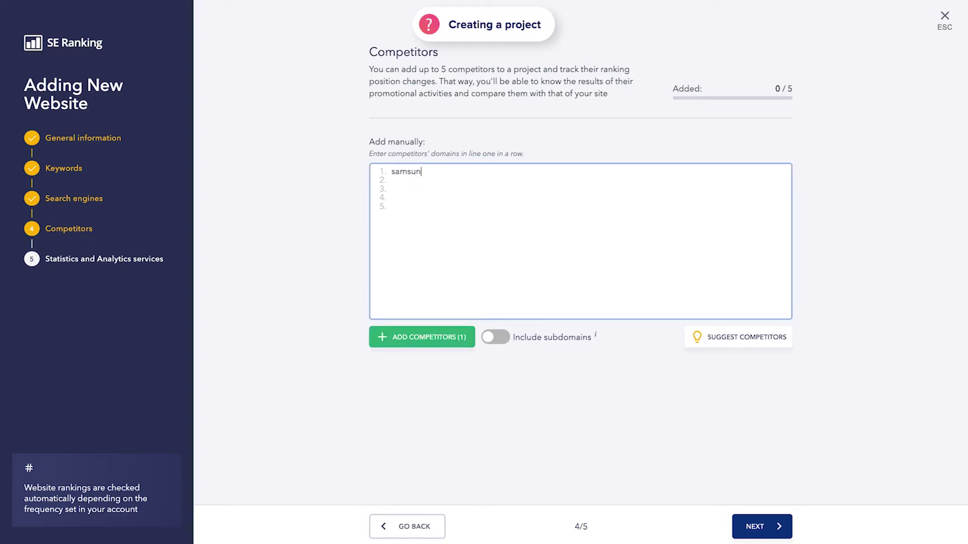
{"action": "type", "text": "g.com sony.com"}
Show competitor suggestions for apple.com and look through the suggested domains
{"action": "left_click", "coordinate": [788, 341]}
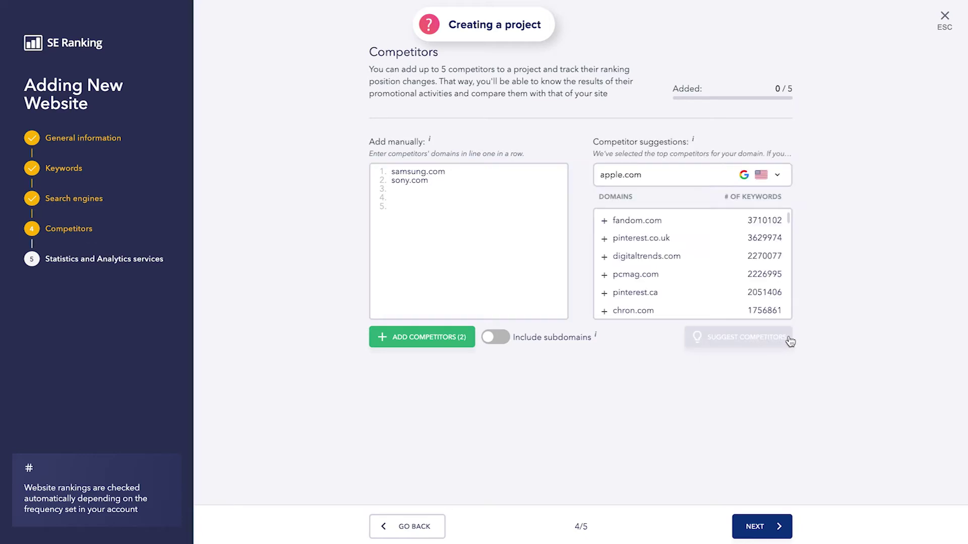
{"action": "scroll", "coordinate": [721, 256], "scroll_direction": "down", "scroll_amount": 4}
{"action": "scroll", "coordinate": [720, 256], "scroll_direction": "down", "scroll_amount": 5}
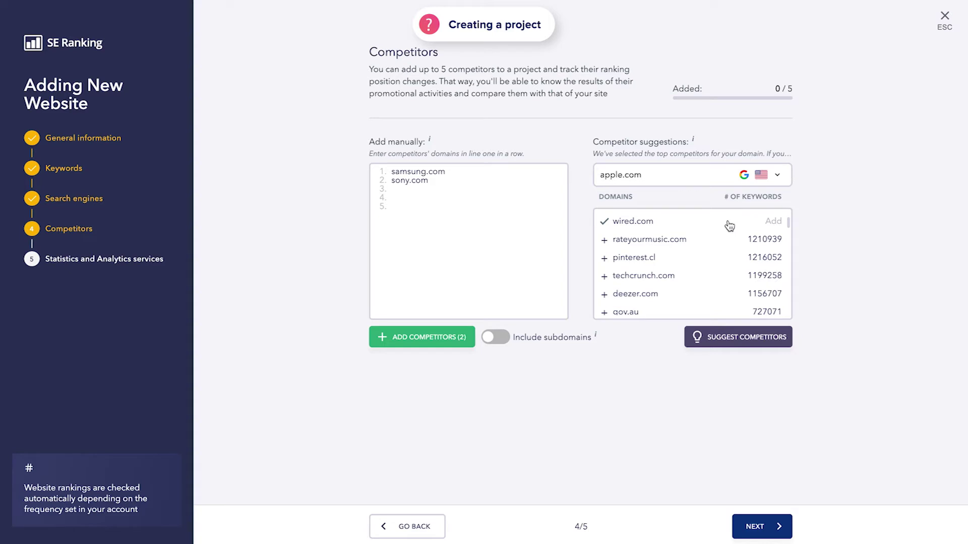
{"action": "left_click", "coordinate": [687, 176]}
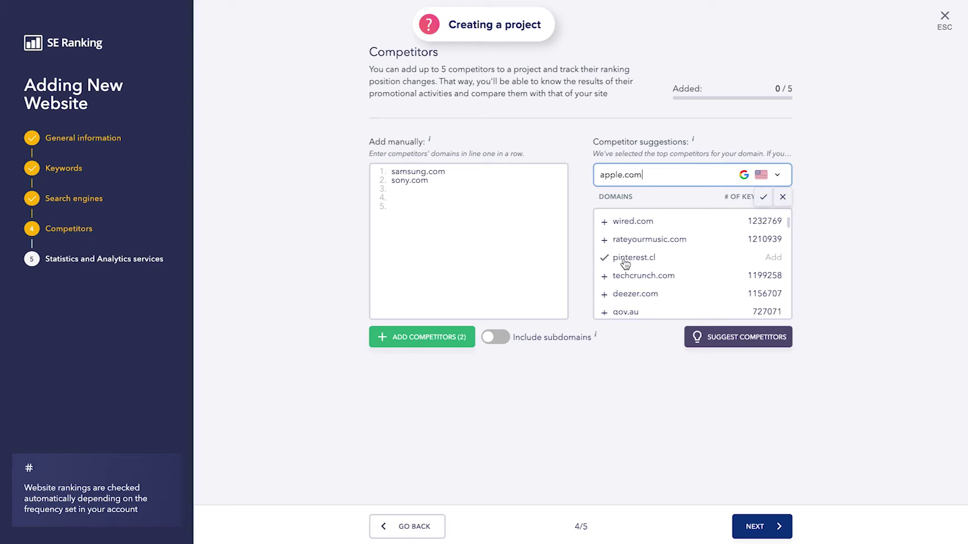
Proceed to the statistics and analytics stage and finish the project setup without connecting any service
{"action": "left_click", "coordinate": [770, 527]}
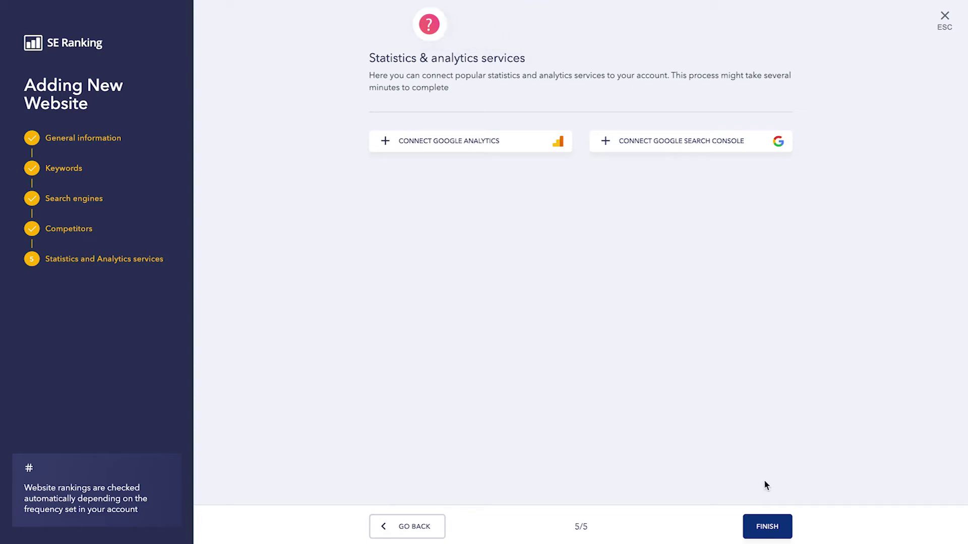
{"action": "left_click", "coordinate": [776, 526]}
Open the detailed rankings of the Apple.com project with 505 keywords and display the keywords as an ungrouped list
{"action": "scroll", "coordinate": [532, 95], "scroll_direction": "down", "scroll_amount": 2}
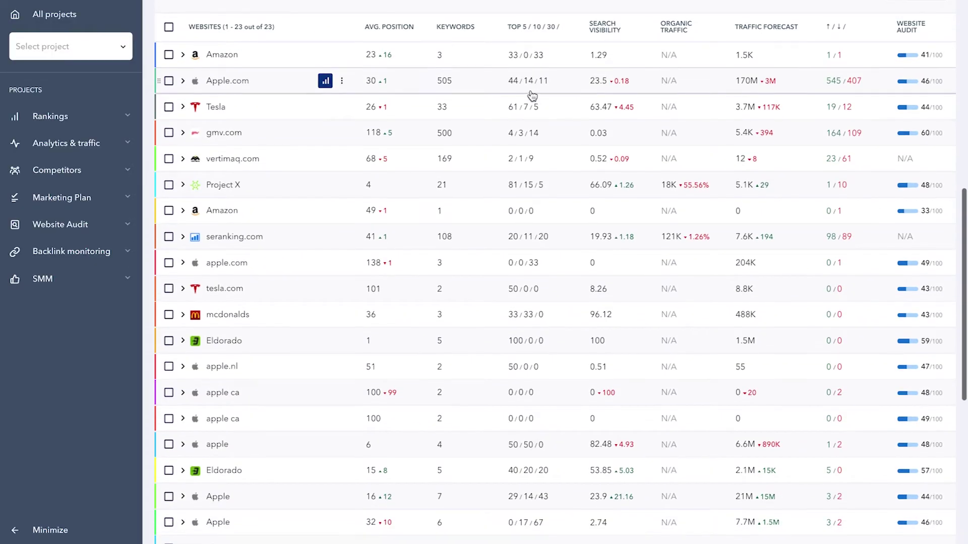
{"action": "left_click", "coordinate": [326, 83]}
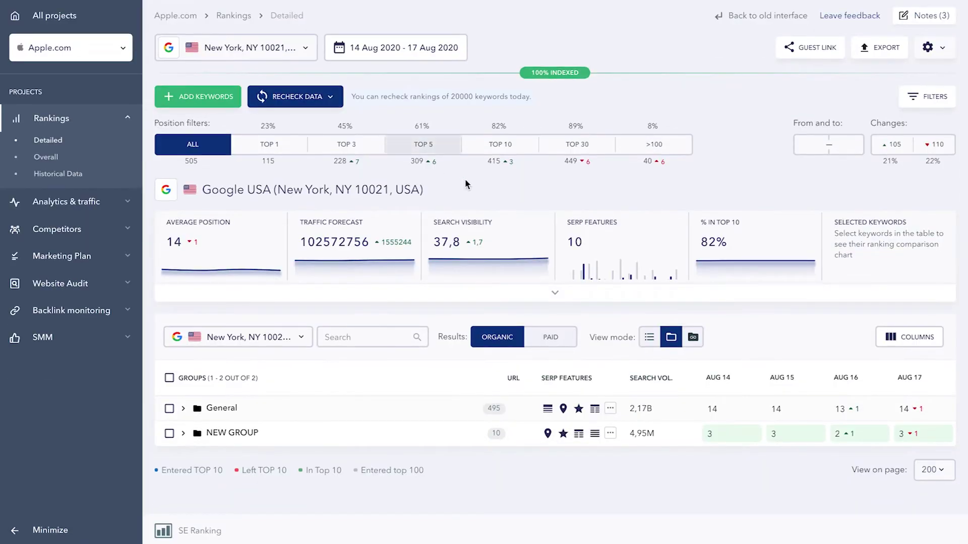
{"action": "left_click", "coordinate": [650, 337]}
{"action": "scroll", "coordinate": [381, 214], "scroll_direction": "down", "scroll_amount": 5}
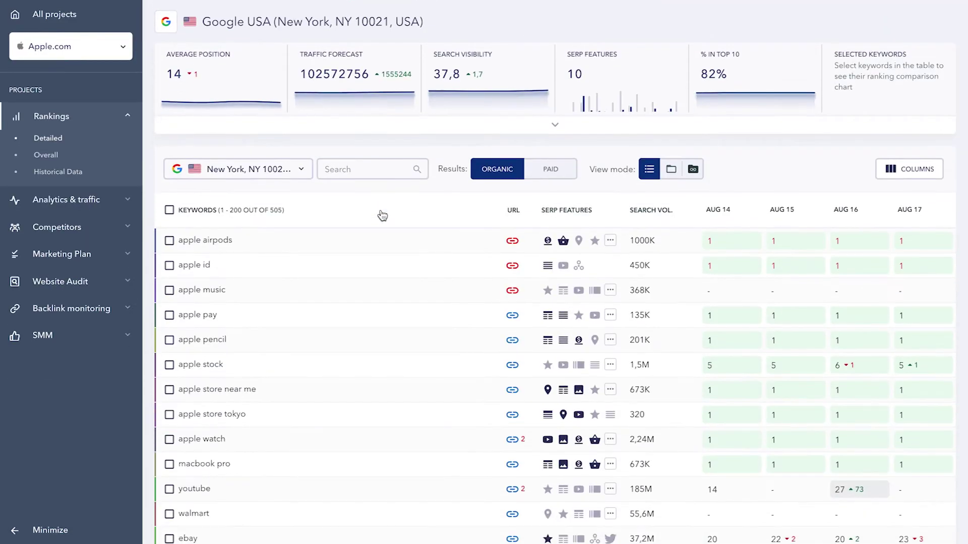
View the date range calendar of the rankings report with its option to compare by dates
{"action": "scroll", "coordinate": [391, 185], "scroll_direction": "up", "scroll_amount": 5}
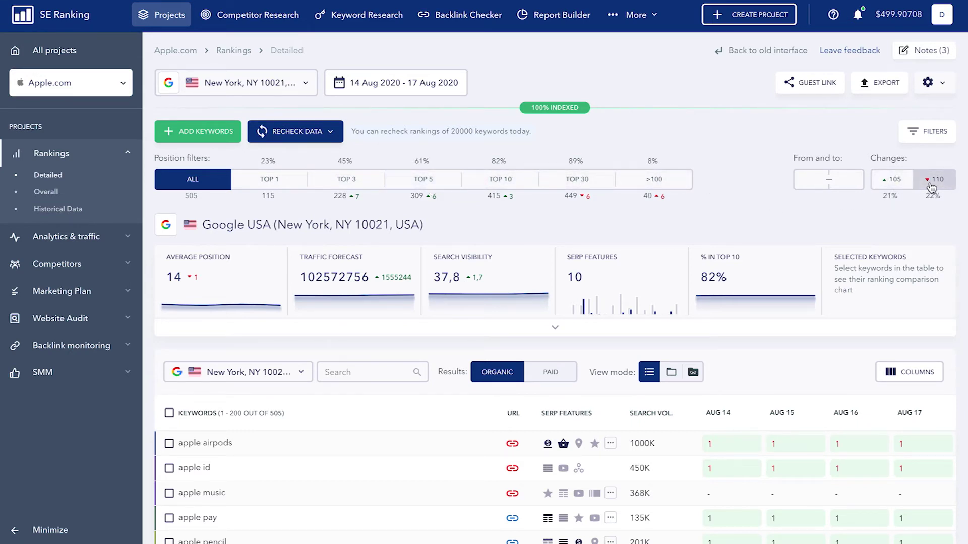
{"action": "left_click", "coordinate": [413, 91]}
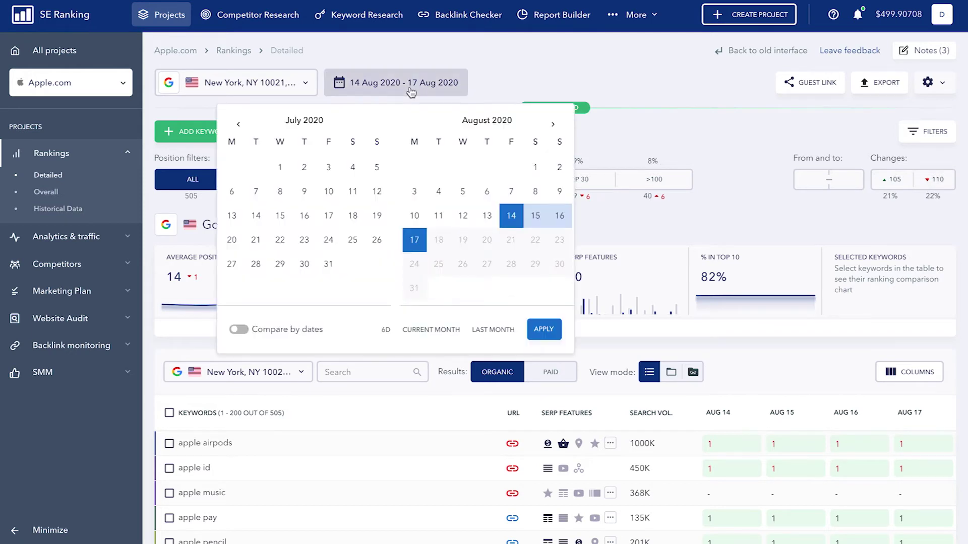
{"action": "left_click", "coordinate": [240, 331]}
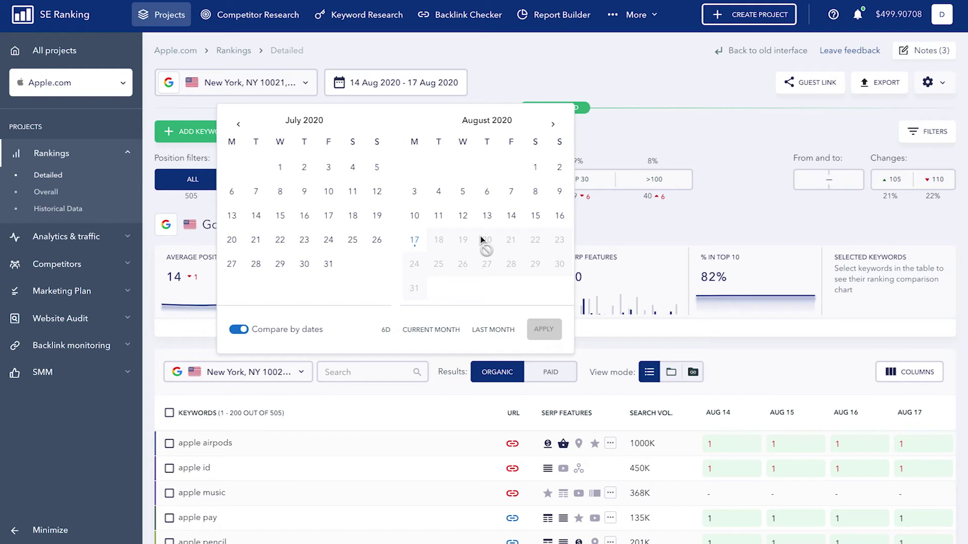
{"action": "left_click", "coordinate": [721, 168]}
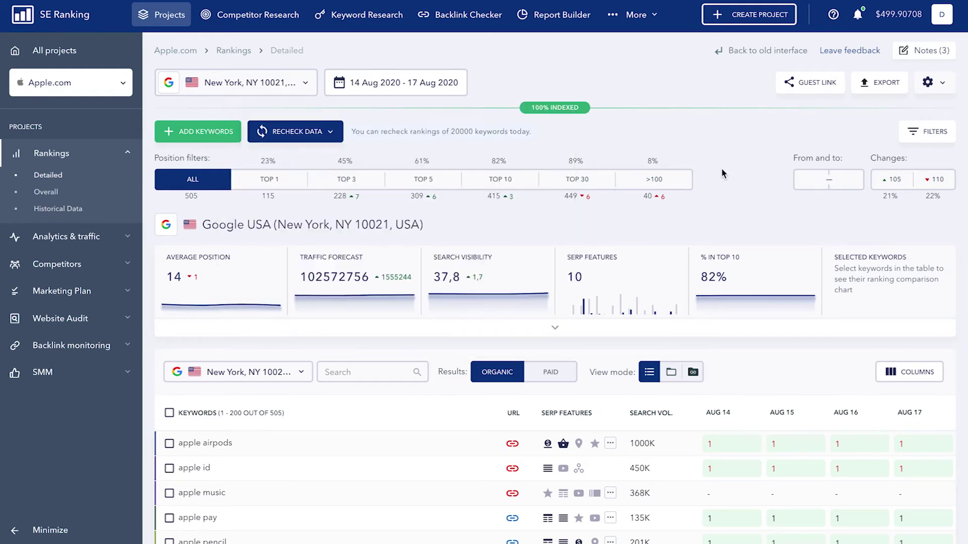
Expand the average position chart for Google USA, view it and collapse it again
{"action": "scroll", "coordinate": [722, 173], "scroll_direction": "down", "scroll_amount": 2}
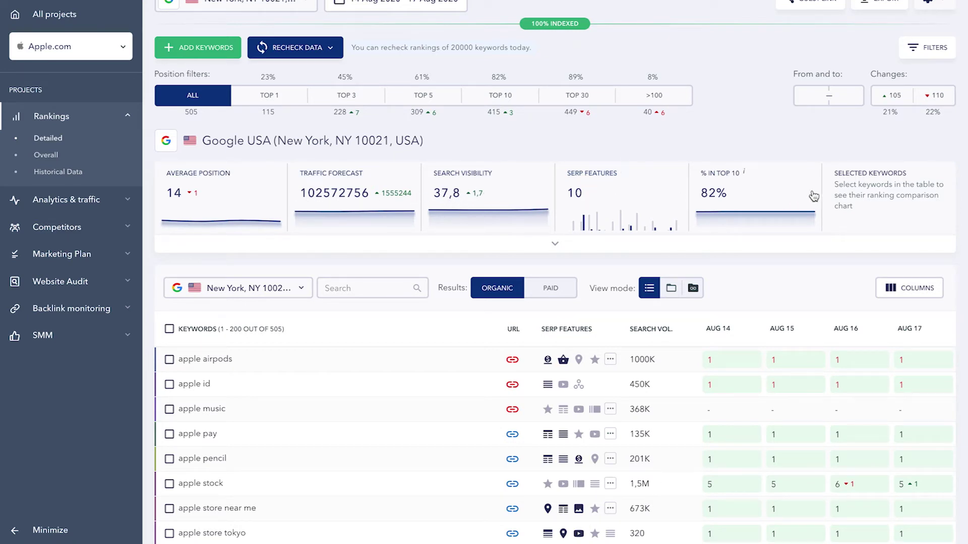
{"action": "left_click", "coordinate": [231, 202]}
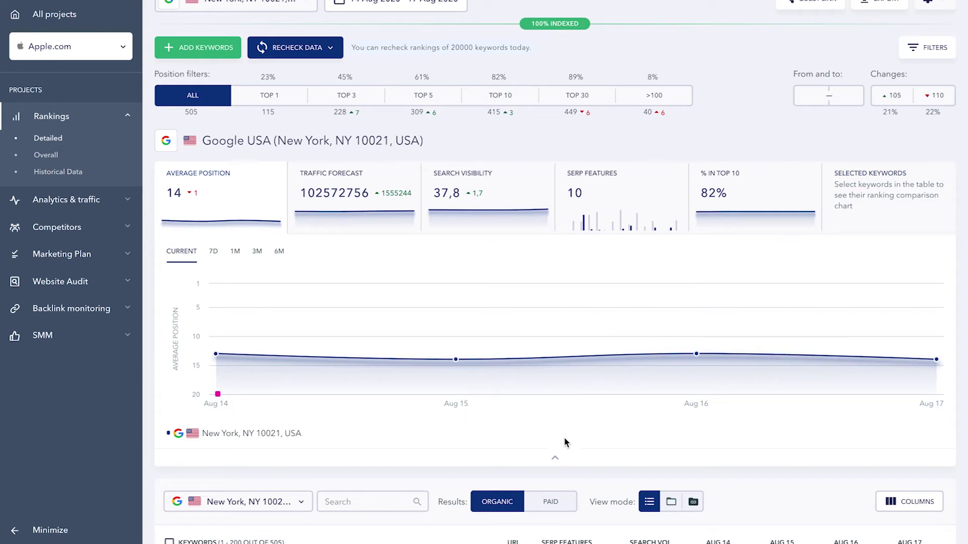
{"action": "left_click", "coordinate": [554, 458]}
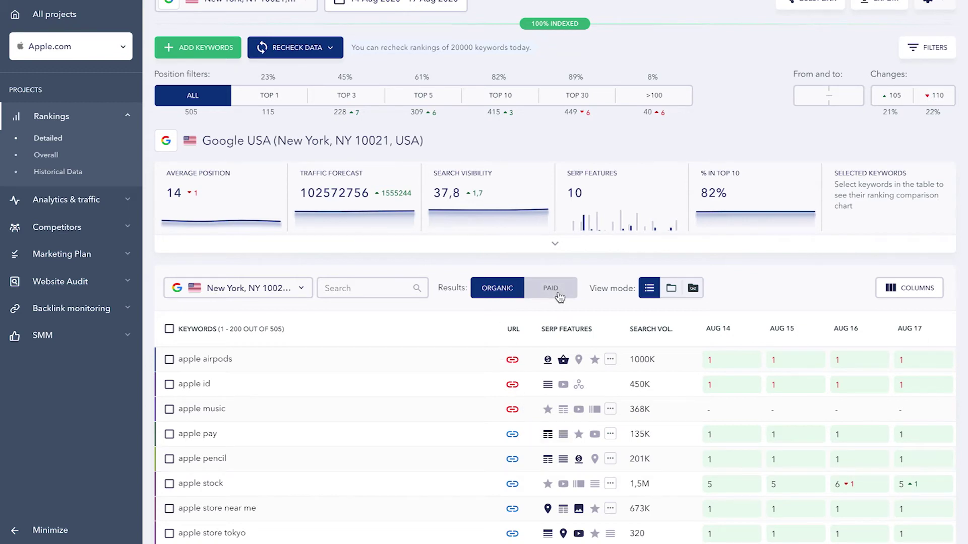
Review the extra parameters that can be added as columns to the keyword rankings table
{"action": "scroll", "coordinate": [559, 297], "scroll_direction": "down", "scroll_amount": 4}
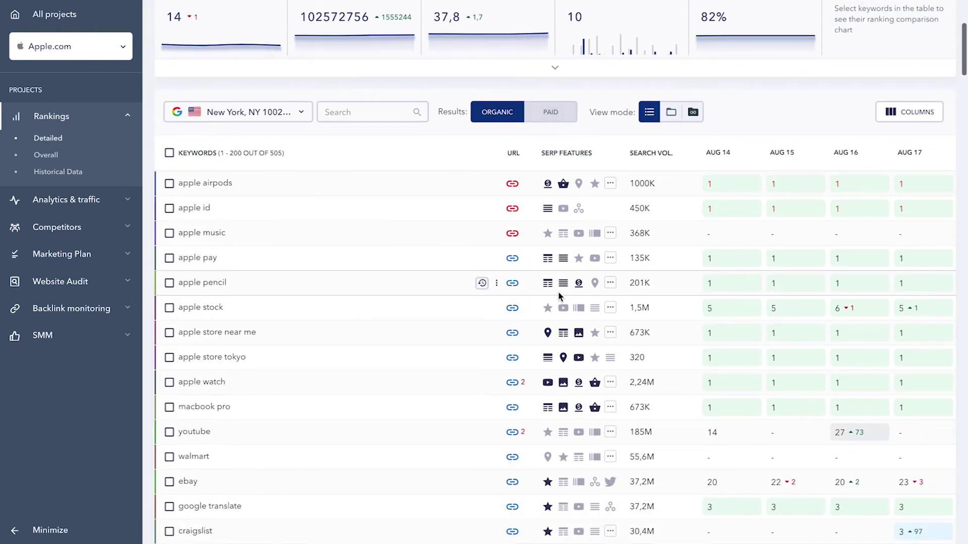
{"action": "left_click", "coordinate": [909, 71]}
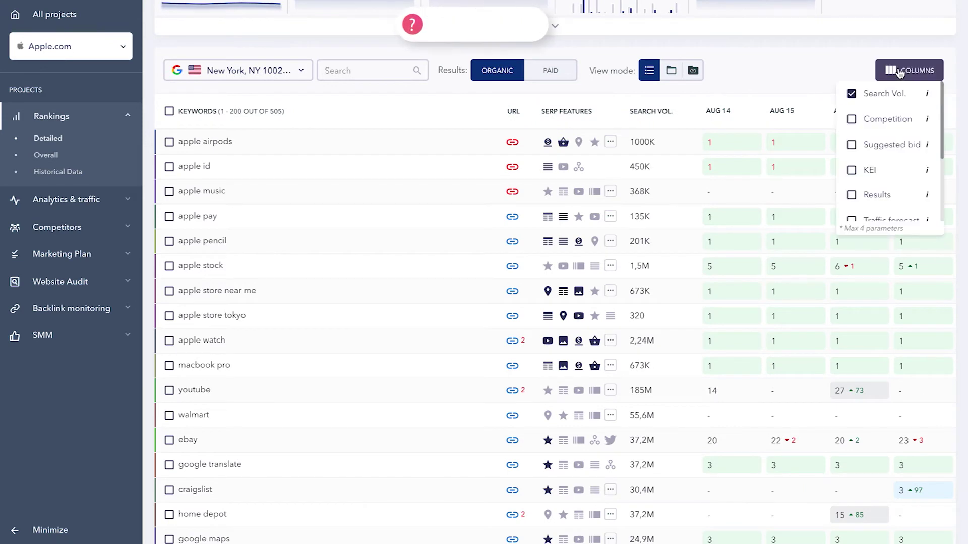
{"action": "scroll", "coordinate": [886, 147], "scroll_direction": "down", "scroll_amount": 4}
{"action": "scroll", "coordinate": [887, 149], "scroll_direction": "up", "scroll_amount": 2}
{"action": "scroll", "coordinate": [887, 148], "scroll_direction": "up", "scroll_amount": 1}
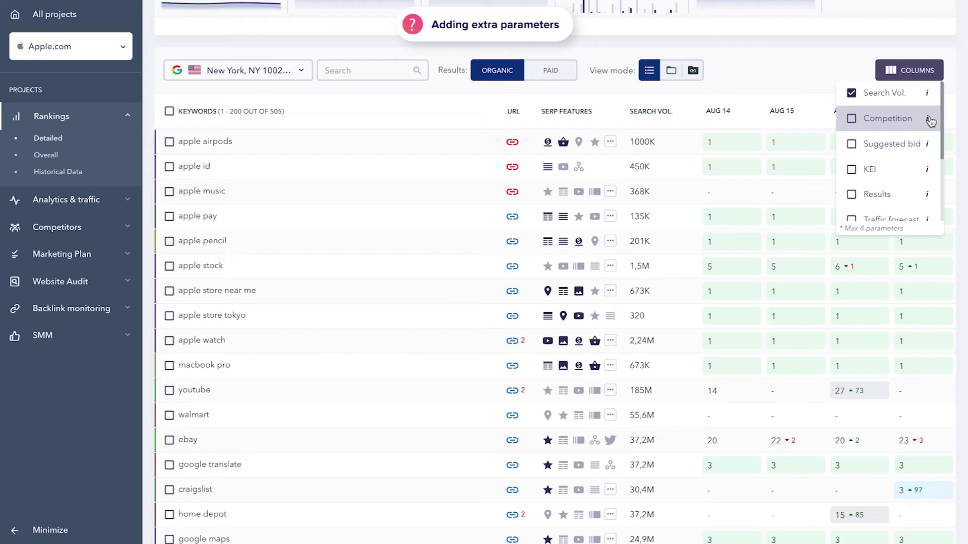
{"action": "left_click", "coordinate": [763, 62]}
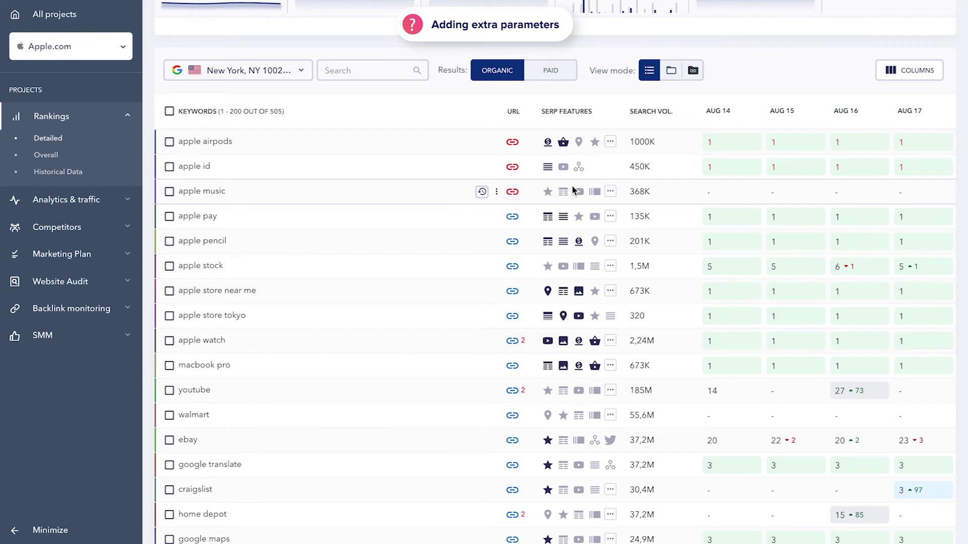
Examine the SERP features in the keyword table and the Google results page for pizza near me
{"action": "scroll", "coordinate": [572, 190], "scroll_direction": "down", "scroll_amount": 3}
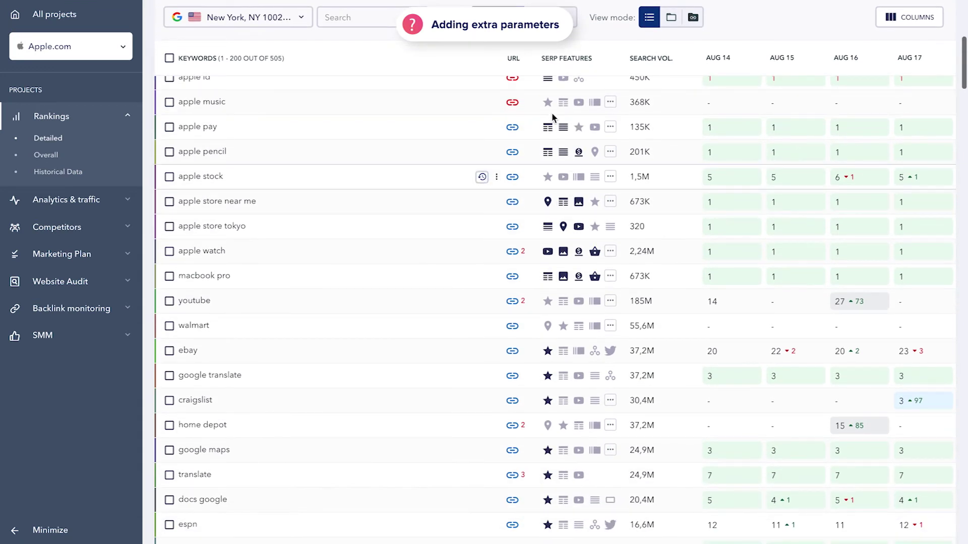
{"action": "scroll", "coordinate": [561, 213], "scroll_direction": "up", "scroll_amount": 2}
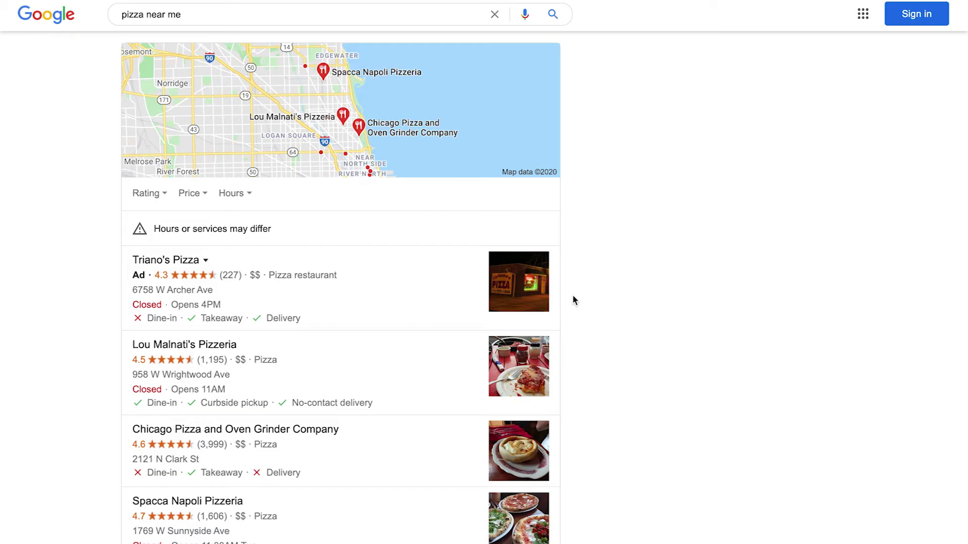
{"action": "scroll", "coordinate": [573, 297], "scroll_direction": "down", "scroll_amount": 2}
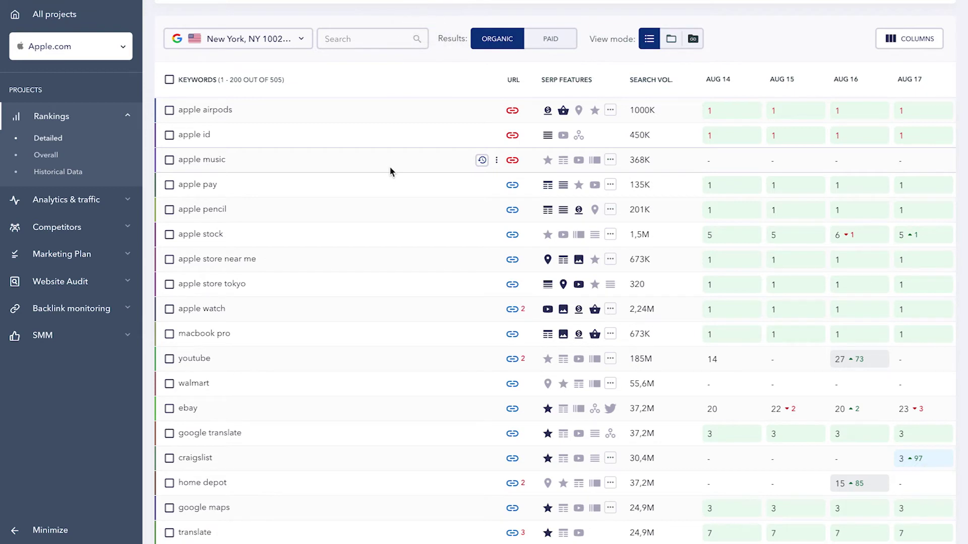
View the six-month position chart of the keyword apple stock and collapse it again
{"action": "left_click", "coordinate": [207, 238]}
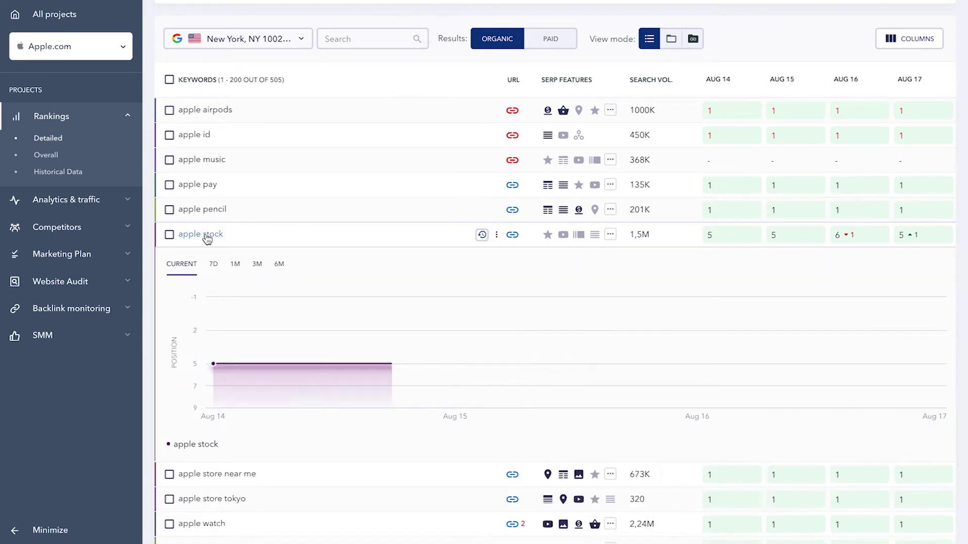
{"action": "left_click", "coordinate": [279, 266]}
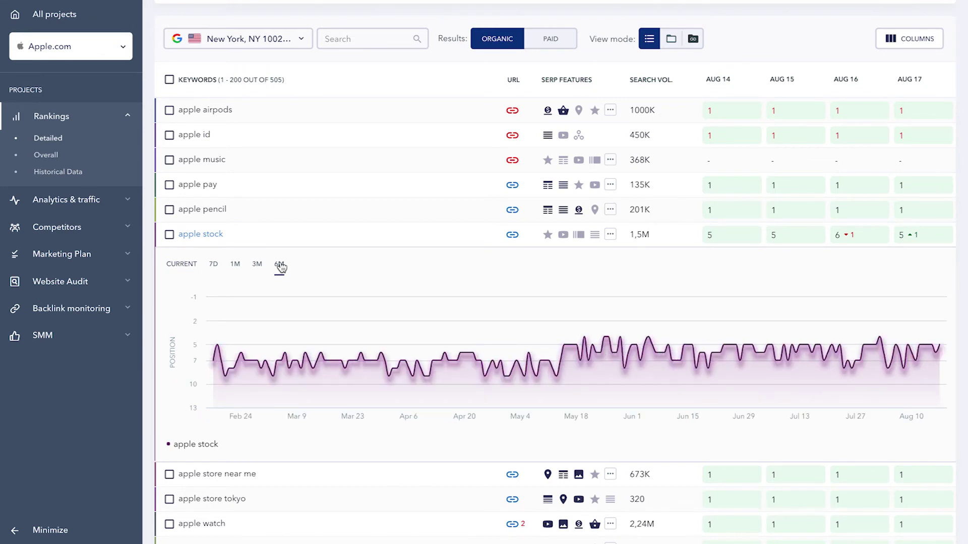
{"action": "left_click", "coordinate": [203, 238]}
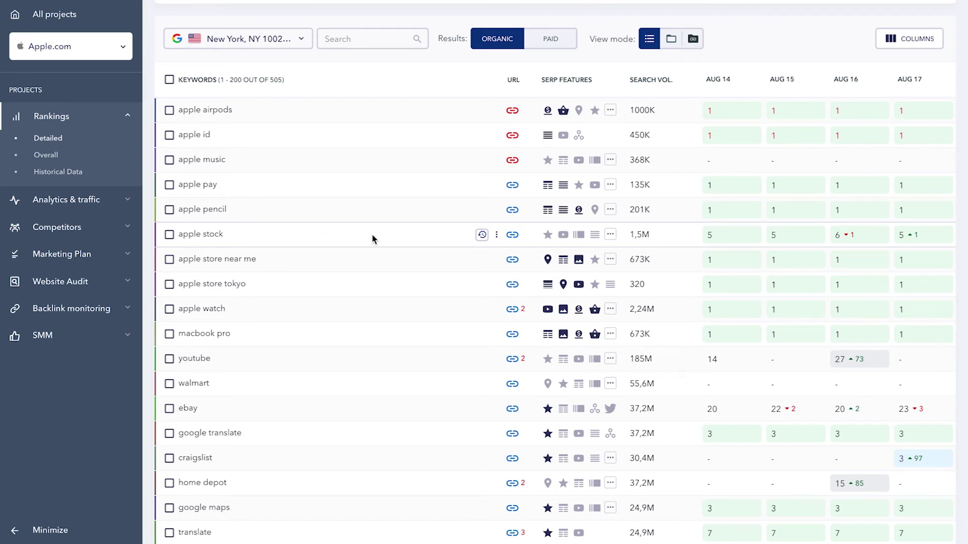
Select the keywords apple stock, apple store near me and apple store tokyo, and review their target URL settings without saving
{"action": "left_click", "coordinate": [498, 235]}
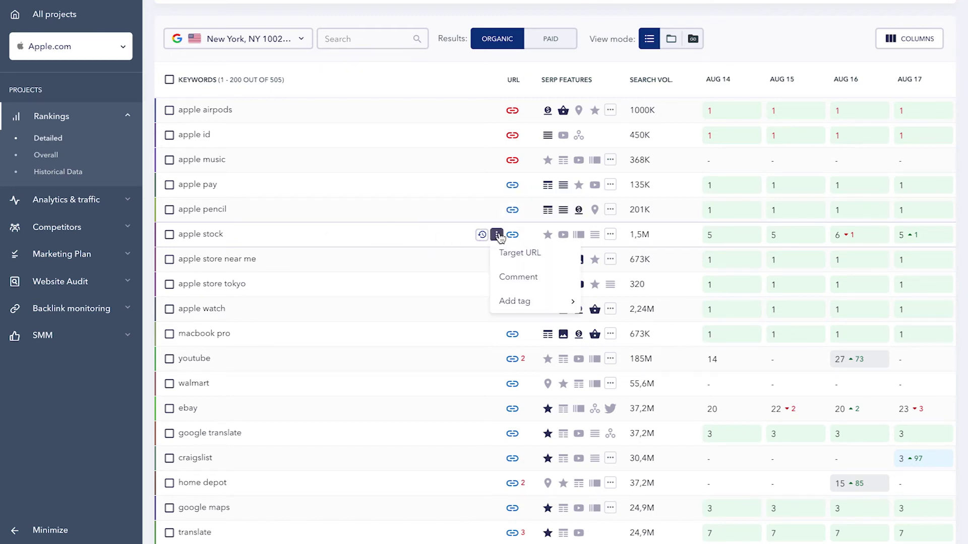
{"action": "left_click", "coordinate": [169, 235]}
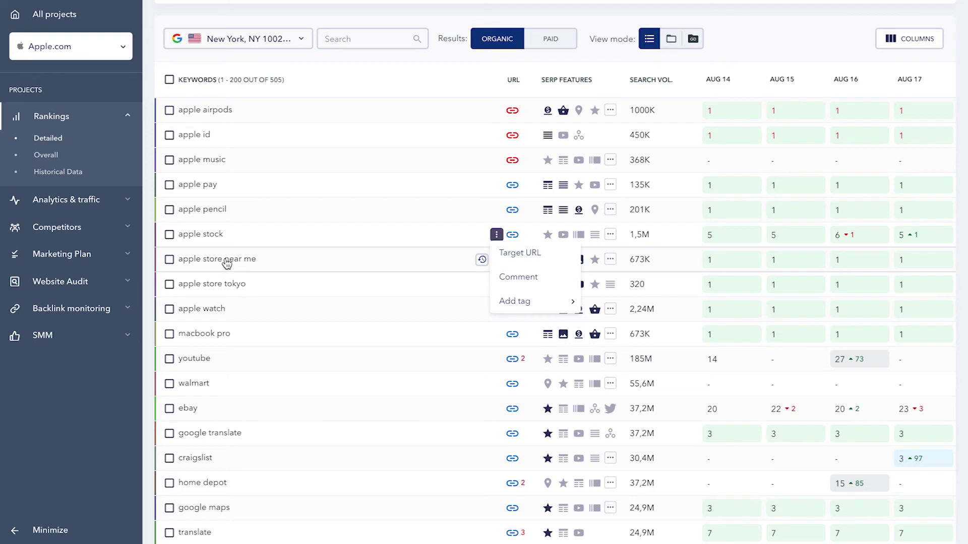
{"action": "left_click", "coordinate": [169, 259]}
{"action": "left_click", "coordinate": [170, 285]}
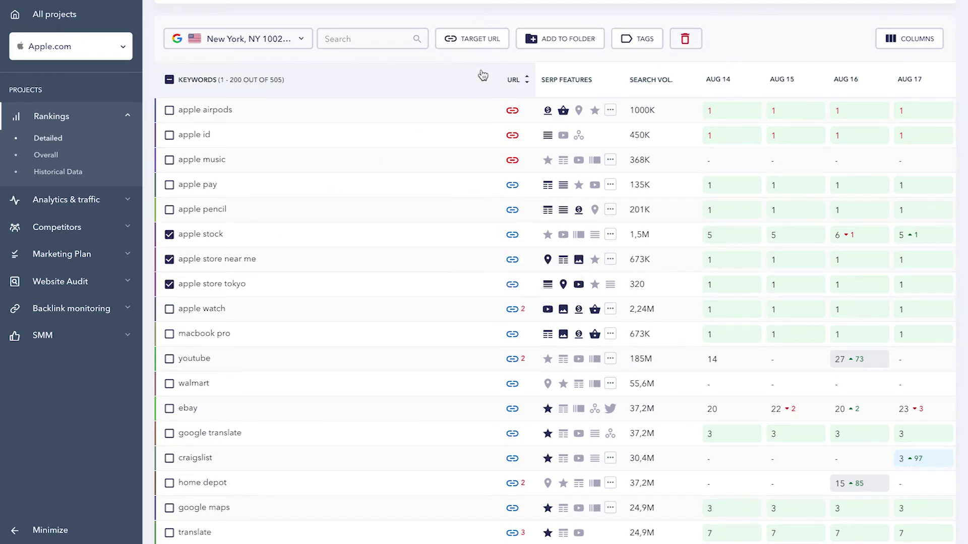
{"action": "left_click", "coordinate": [484, 41]}
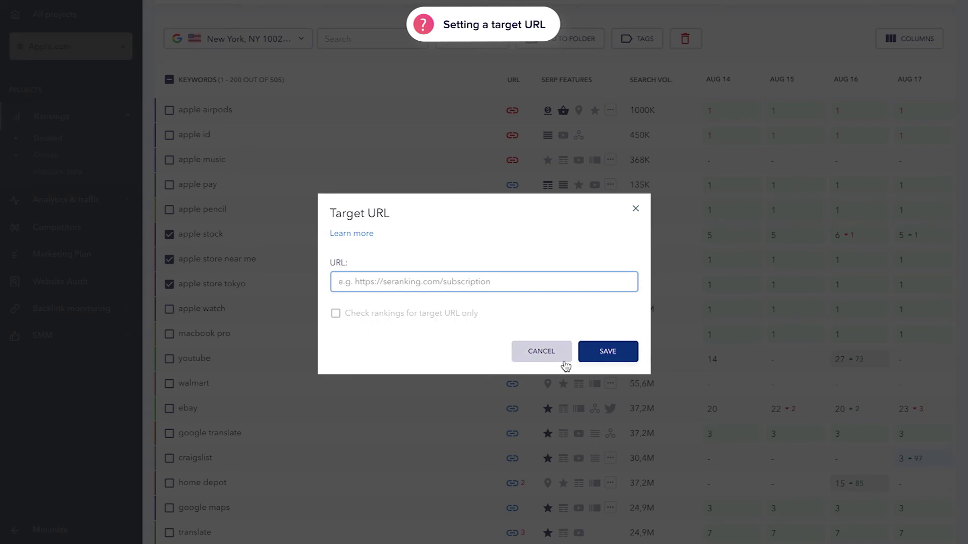
{"action": "left_click", "coordinate": [547, 355]}
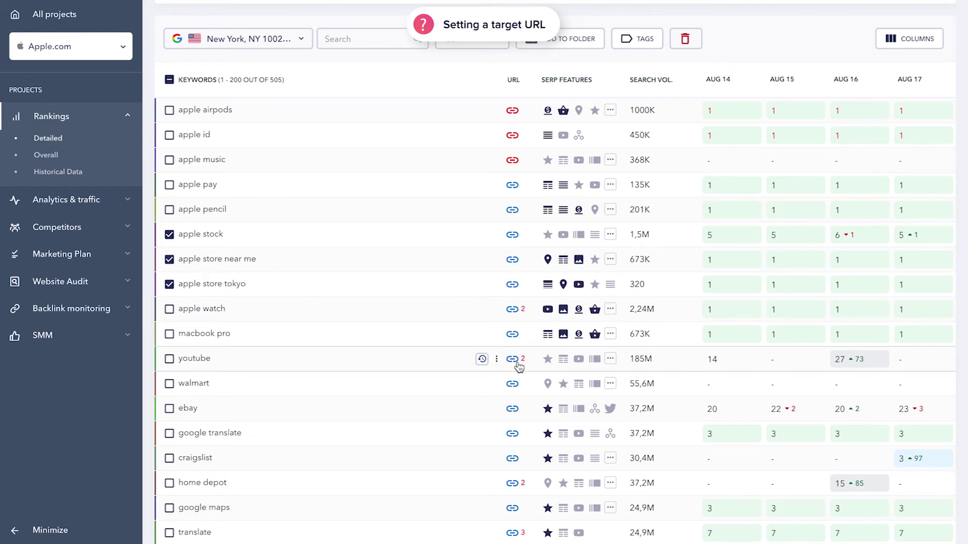
View the URL changing history of the keyword home depot and close it
{"action": "left_click", "coordinate": [522, 482]}
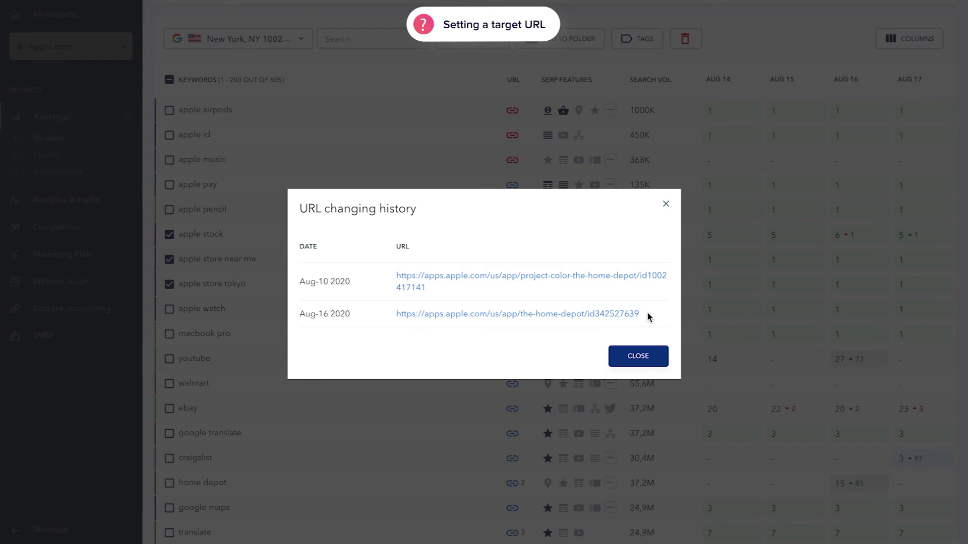
{"action": "left_click", "coordinate": [665, 204]}
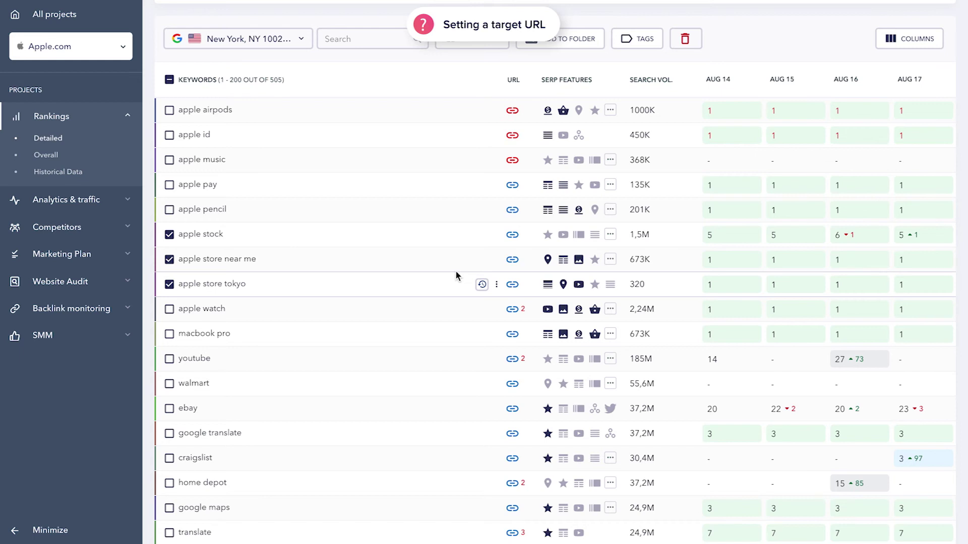
Examine the Aug 17 details of the keyword apple stock and its cached Google results page, and close both
{"action": "left_click", "coordinate": [910, 238]}
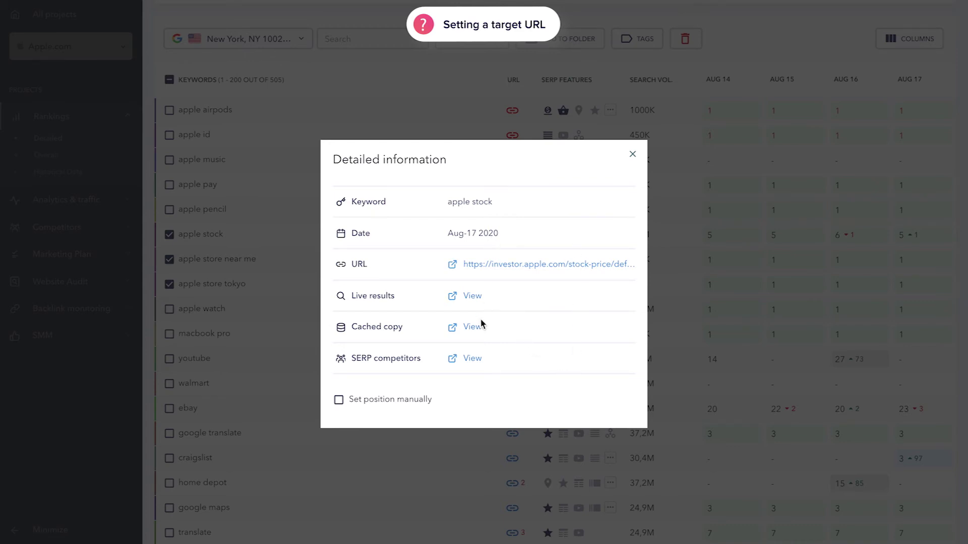
{"action": "left_click", "coordinate": [473, 328]}
{"action": "scroll", "coordinate": [479, 331], "scroll_direction": "down", "scroll_amount": 10}
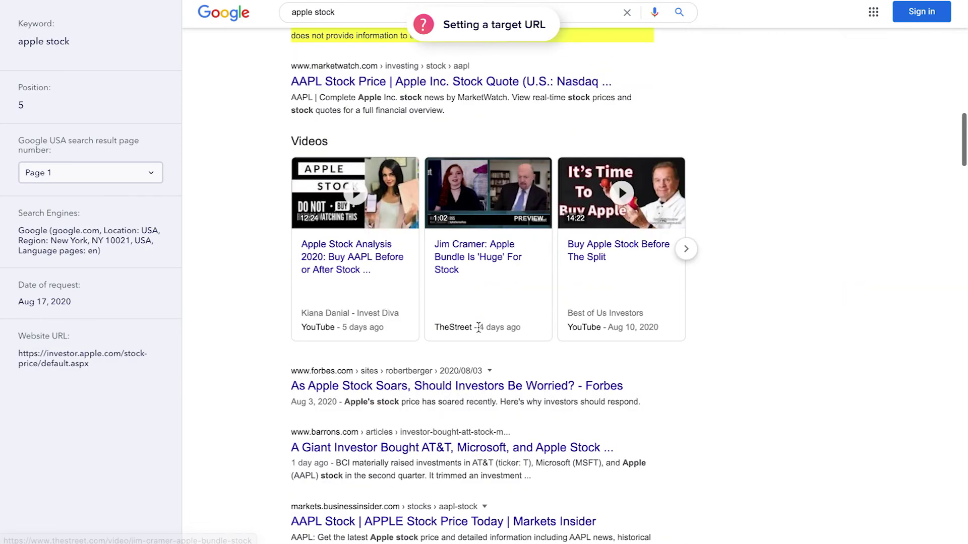
{"action": "scroll", "coordinate": [478, 330], "scroll_direction": "up", "scroll_amount": 8}
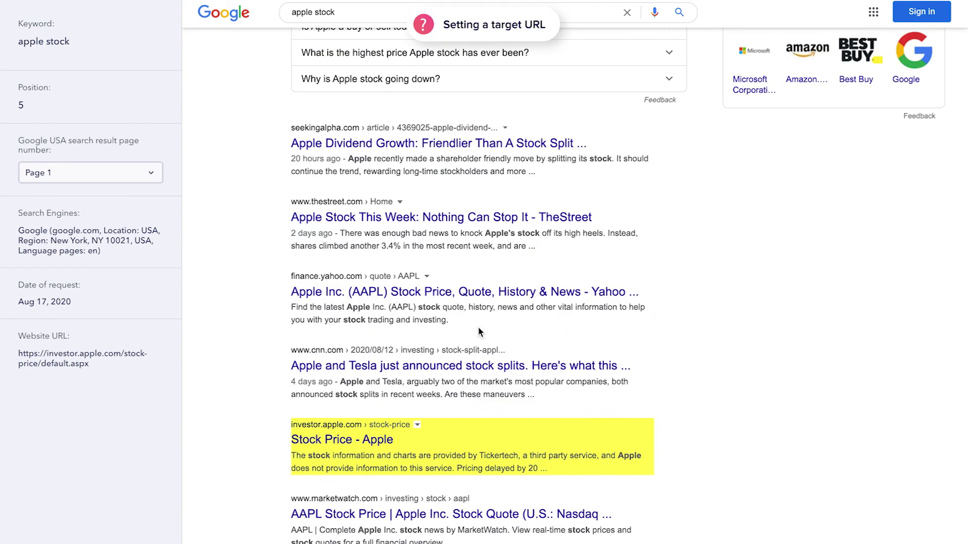
{"action": "key", "text": "super+w"}
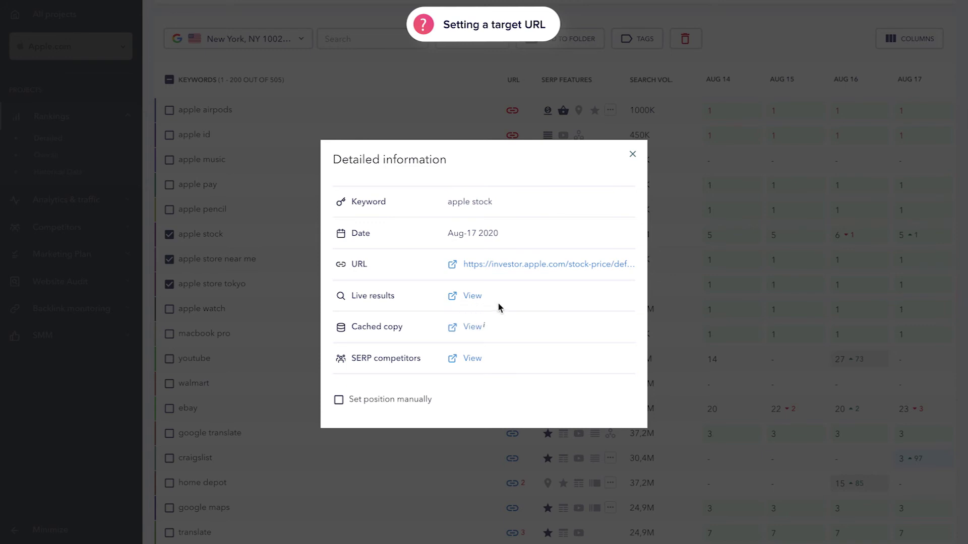
{"action": "left_click", "coordinate": [636, 155]}
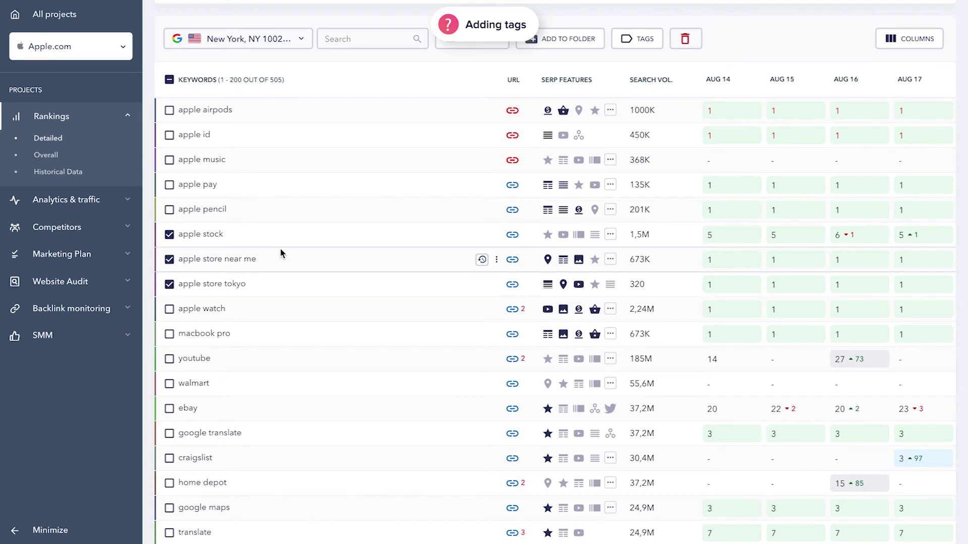
Review the tags available for the selected keywords and the name and color options for creating a tag
{"action": "left_click", "coordinate": [637, 39]}
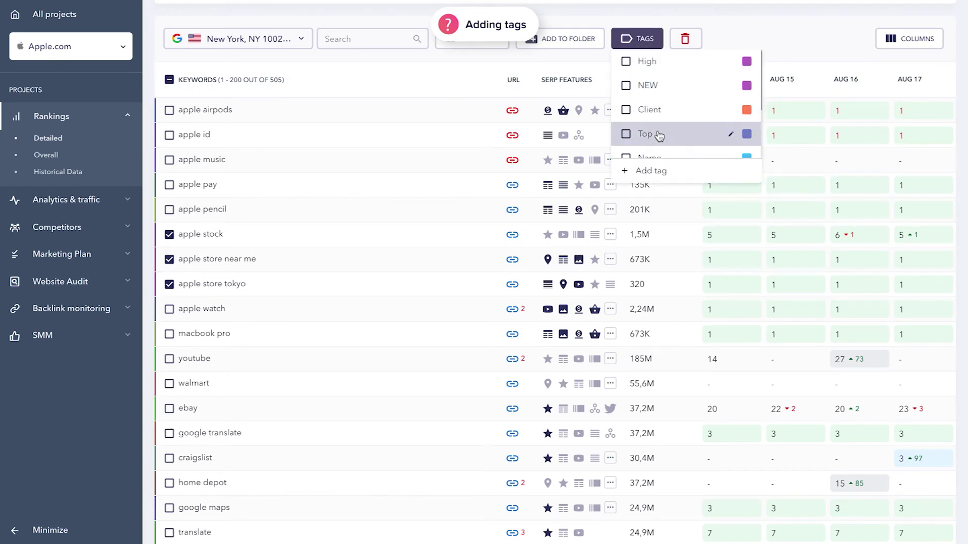
{"action": "left_click", "coordinate": [655, 171]}
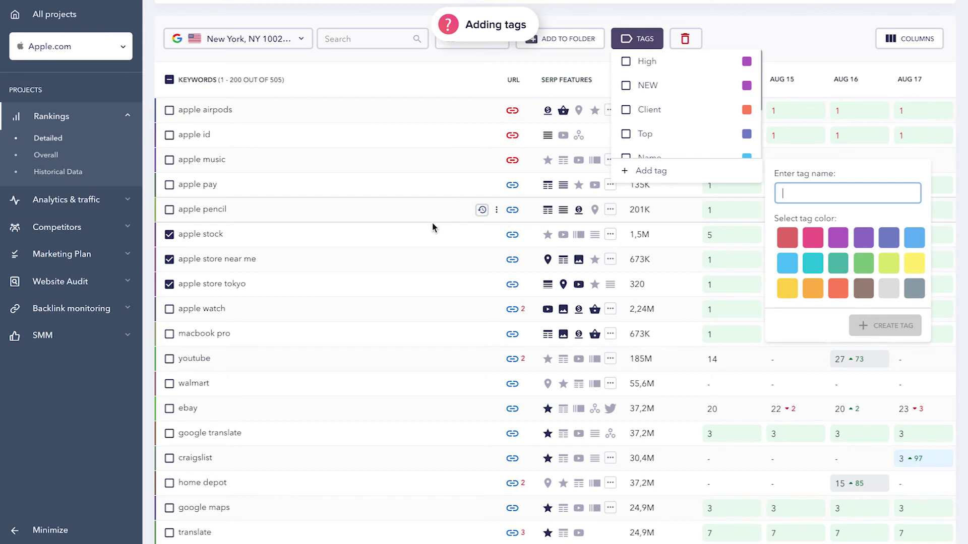
{"action": "left_click", "coordinate": [430, 257]}
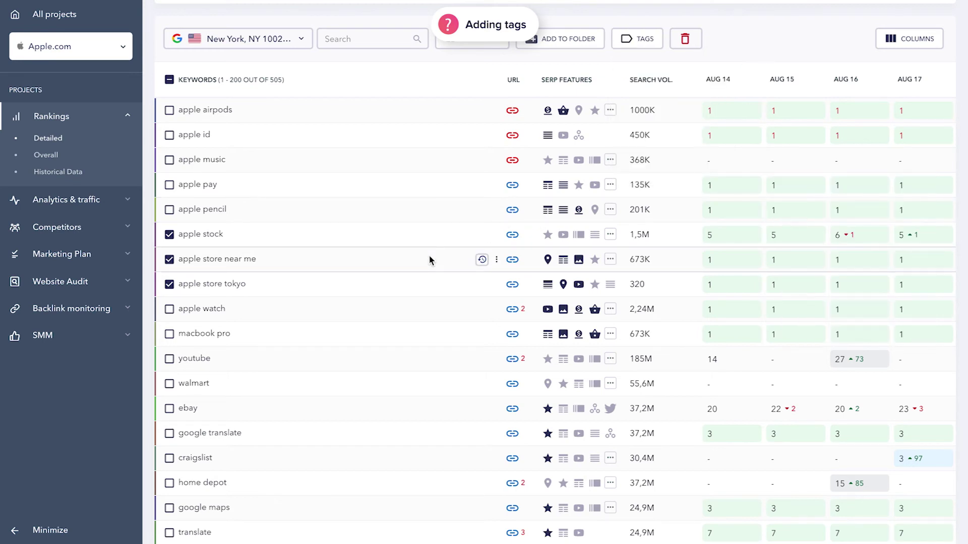
Deselect the keywords apple stock, apple store near me and apple store tokyo
{"action": "left_click", "coordinate": [169, 235]}
{"action": "left_click", "coordinate": [170, 260]}
{"action": "left_click", "coordinate": [169, 285]}
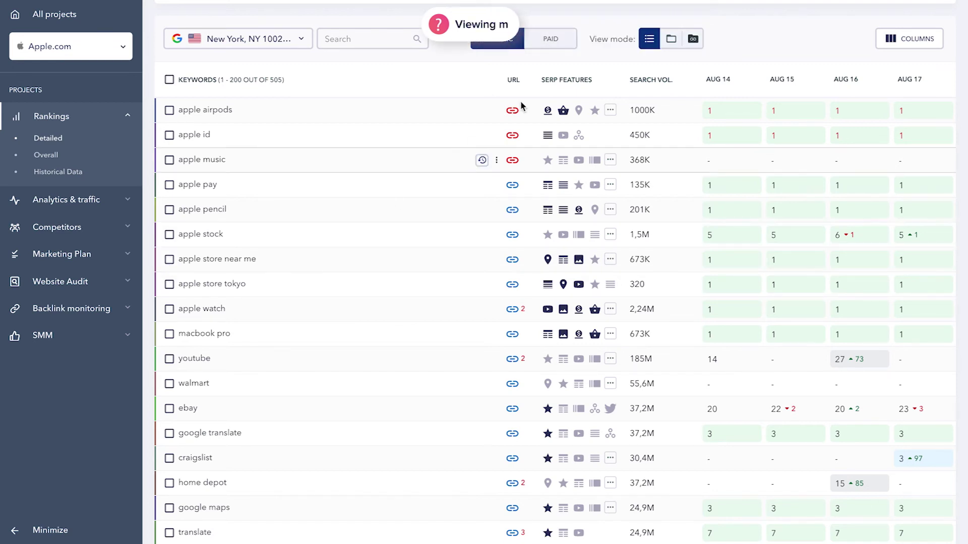
Group the keyword rankings by URL and expand the /airpods/ group
{"action": "left_click", "coordinate": [671, 39]}
{"action": "left_click", "coordinate": [692, 336]}
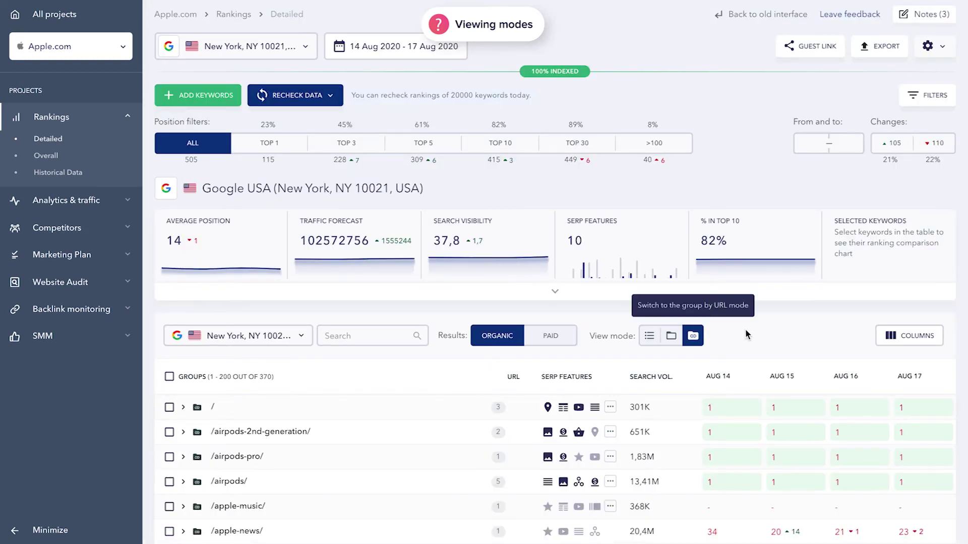
{"action": "scroll", "coordinate": [751, 333], "scroll_direction": "down", "scroll_amount": 4}
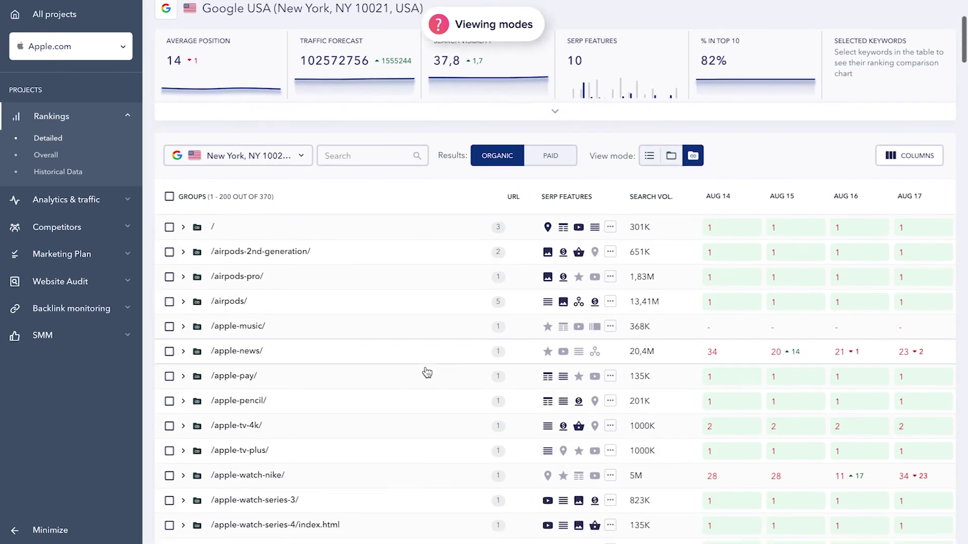
{"action": "scroll", "coordinate": [427, 373], "scroll_direction": "down", "scroll_amount": 1}
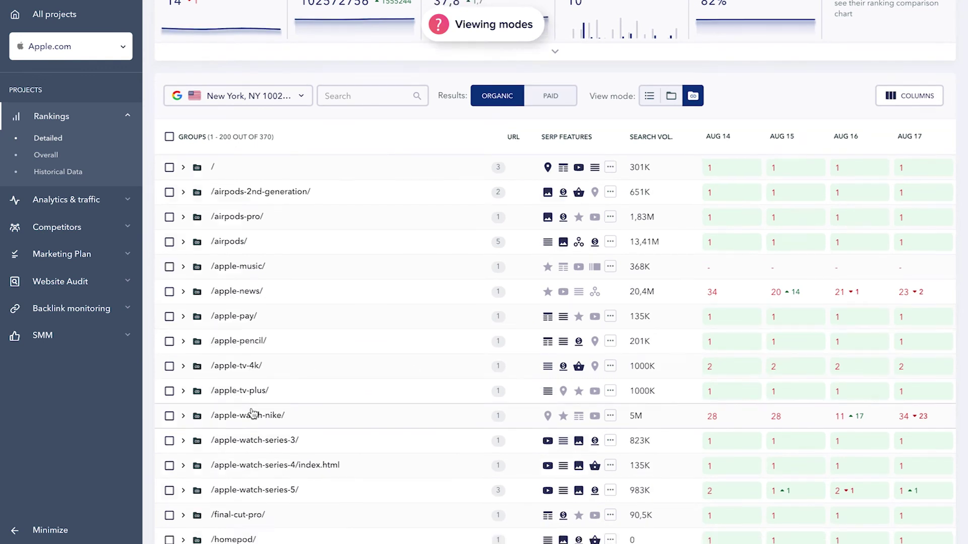
{"action": "scroll", "coordinate": [253, 414], "scroll_direction": "down", "scroll_amount": 1}
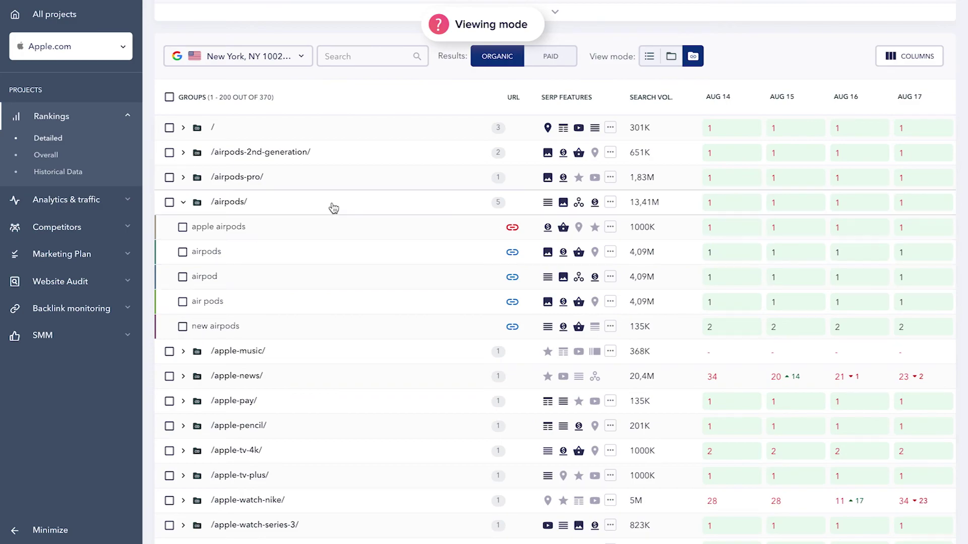
{"action": "scroll", "coordinate": [333, 208], "scroll_direction": "up", "scroll_amount": 5}
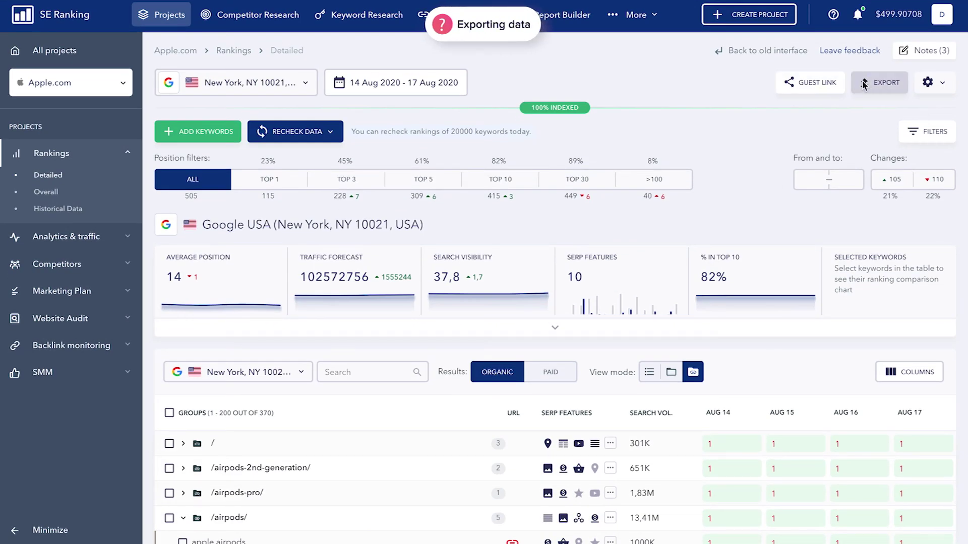
Review the table and format options for exporting the rankings, try the CSV format, and cancel the export
{"action": "left_click", "coordinate": [864, 84]}
{"action": "left_click", "coordinate": [509, 240]}
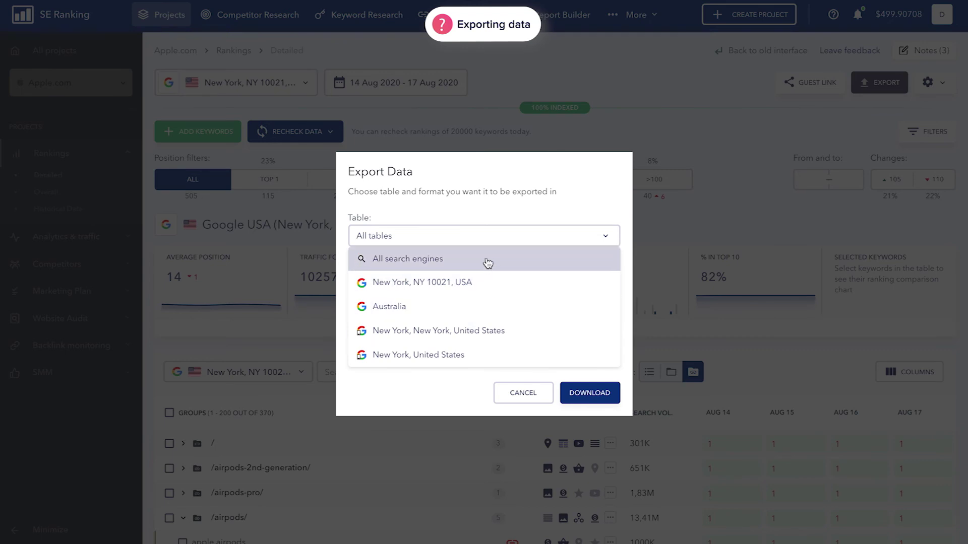
{"action": "left_click", "coordinate": [486, 259]}
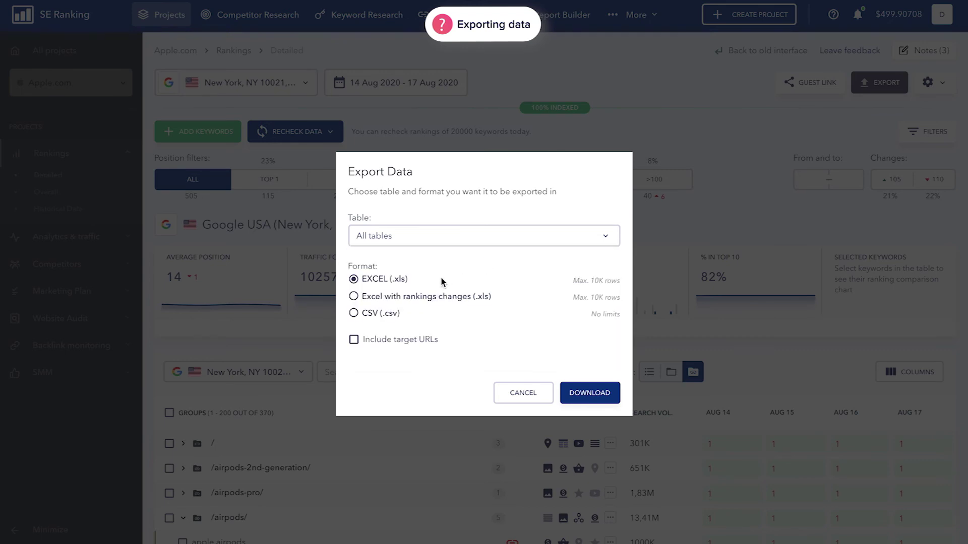
{"action": "left_click", "coordinate": [387, 314]}
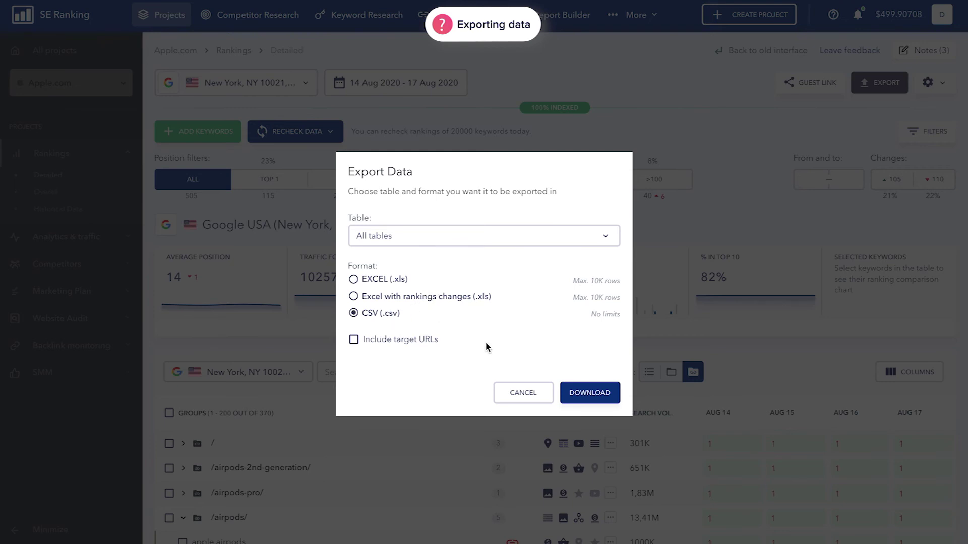
{"action": "left_click", "coordinate": [508, 388]}
View the options for rechecking rankings and search volume without starting a recheck
{"action": "left_click", "coordinate": [327, 140]}
{"action": "mouse_move", "coordinate": [328, 157]}
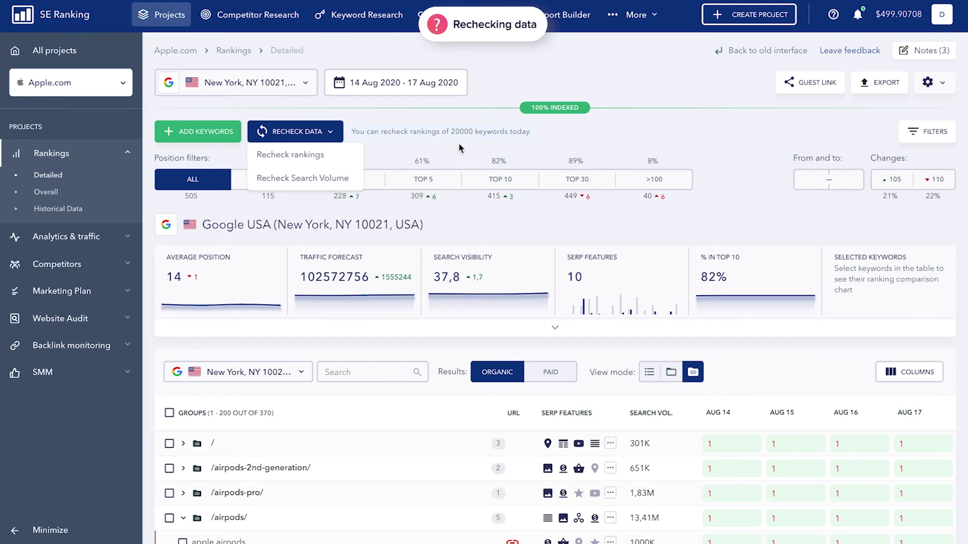
{"action": "left_click", "coordinate": [567, 130]}
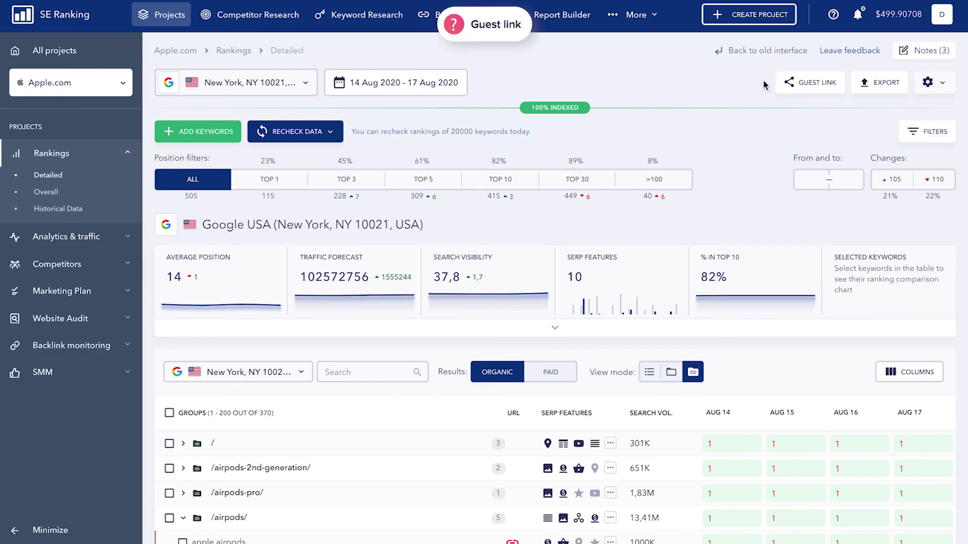
View the shareable guest link settings of the project and close them
{"action": "left_click", "coordinate": [800, 83]}
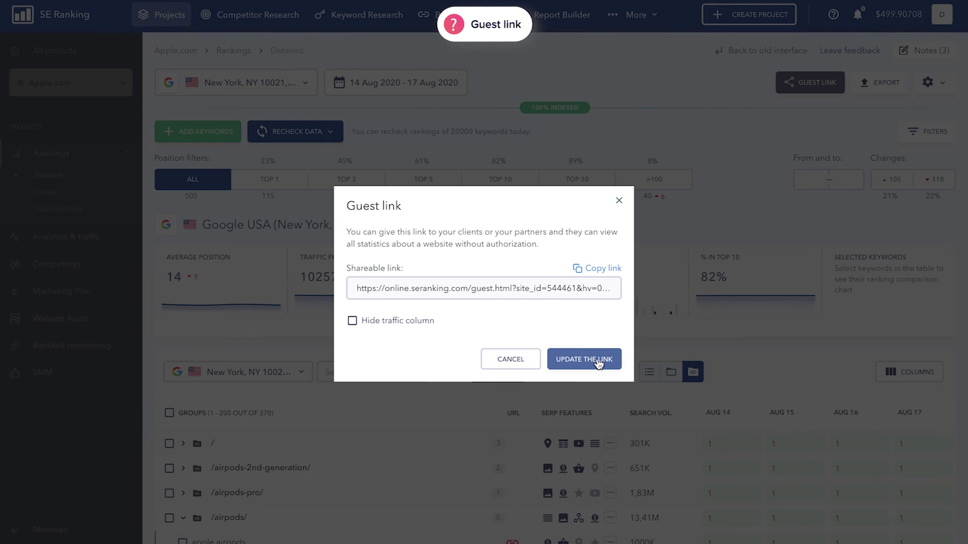
{"action": "left_click", "coordinate": [618, 200]}
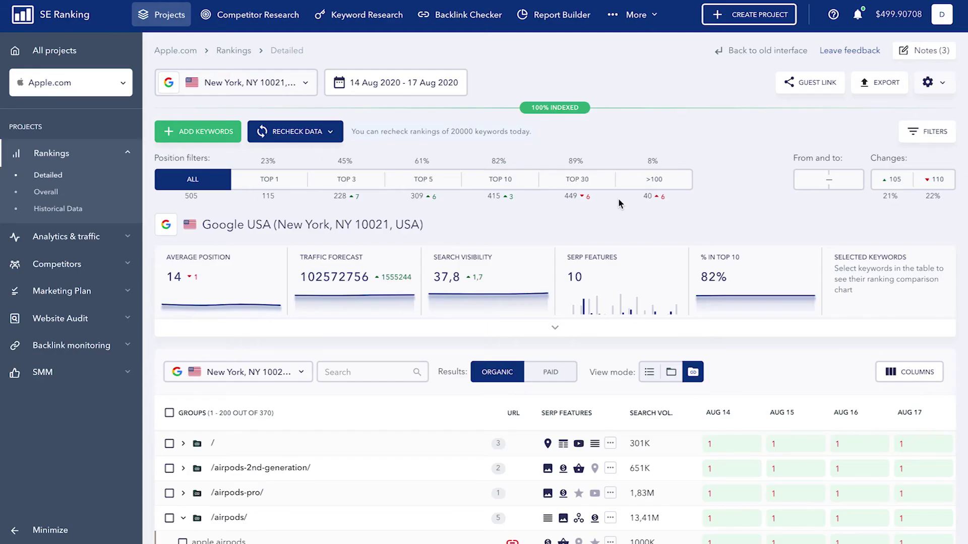
In the project notes, review the note creation form and switch the Updated images note's chart display off and on again
{"action": "left_click", "coordinate": [924, 50]}
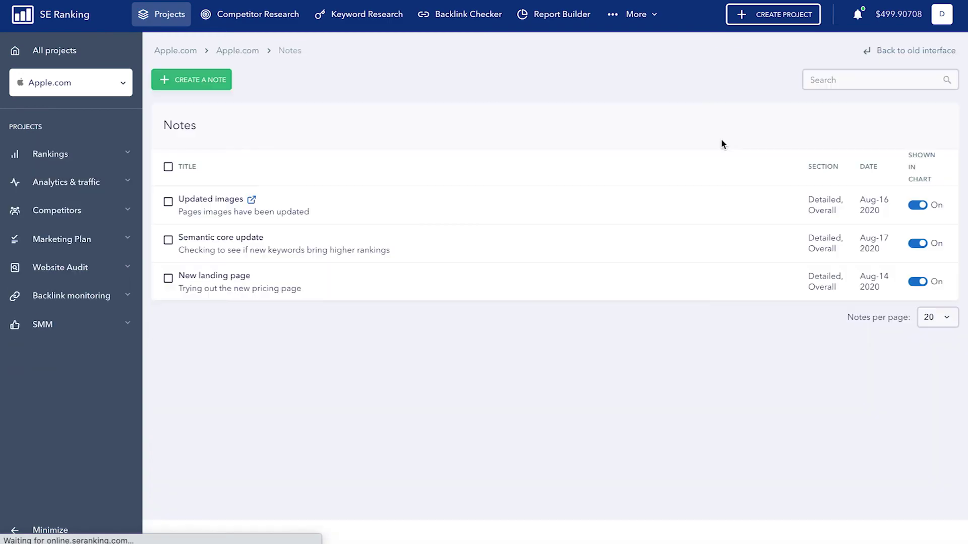
{"action": "left_click", "coordinate": [222, 80]}
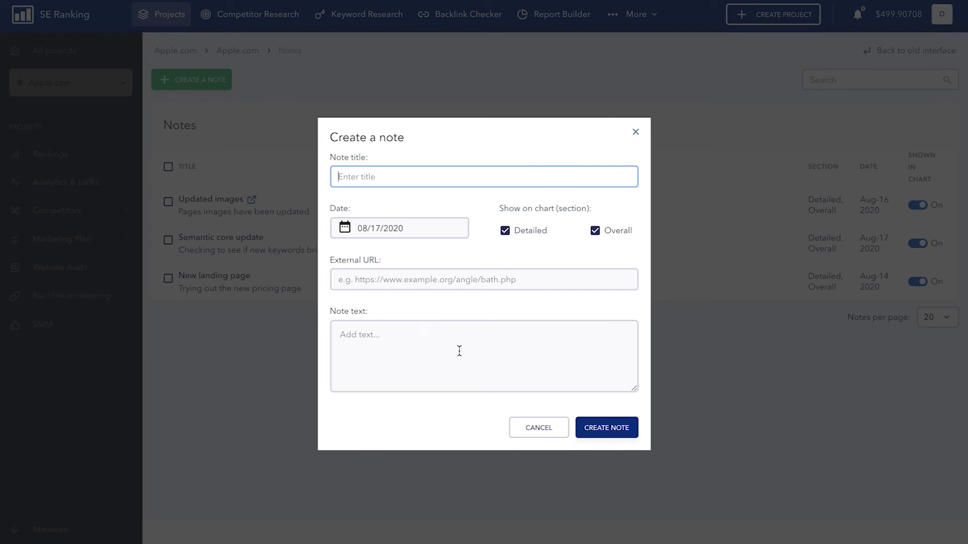
{"action": "left_click", "coordinate": [636, 133]}
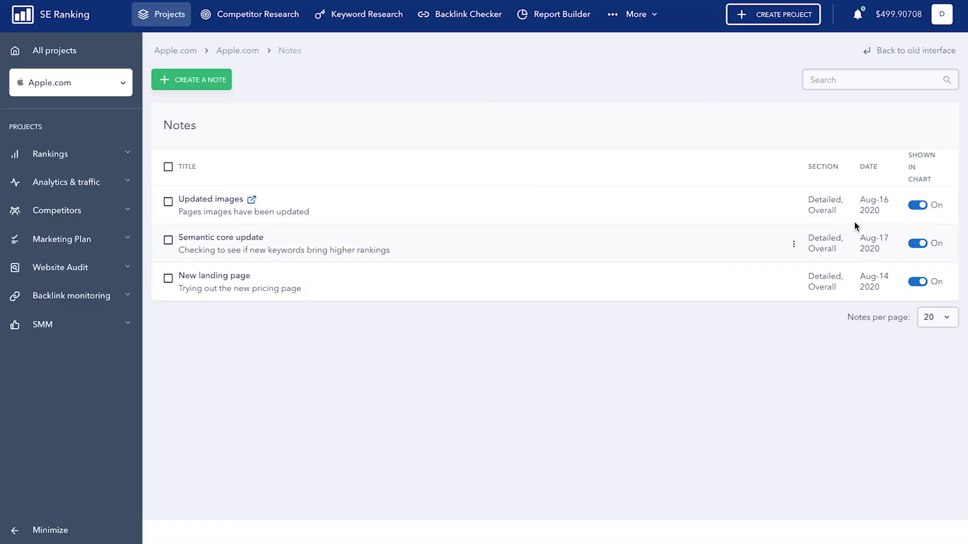
{"action": "left_click", "coordinate": [914, 208]}
{"action": "left_click", "coordinate": [914, 208]}
Return to the detailed rankings and read the notes marked at Aug 17 and Aug 16 on the traffic forecast chart
{"action": "left_click", "coordinate": [233, 53]}
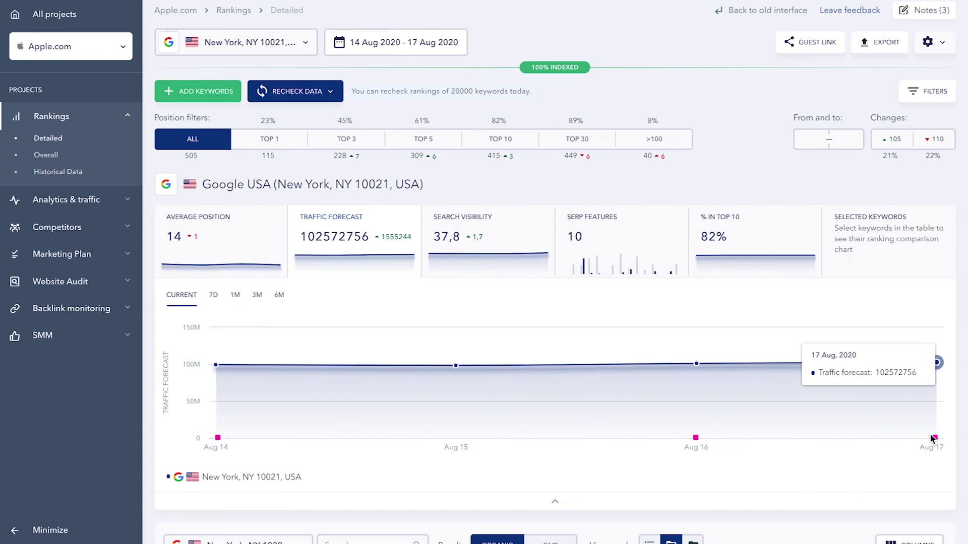
{"action": "left_click", "coordinate": [934, 438]}
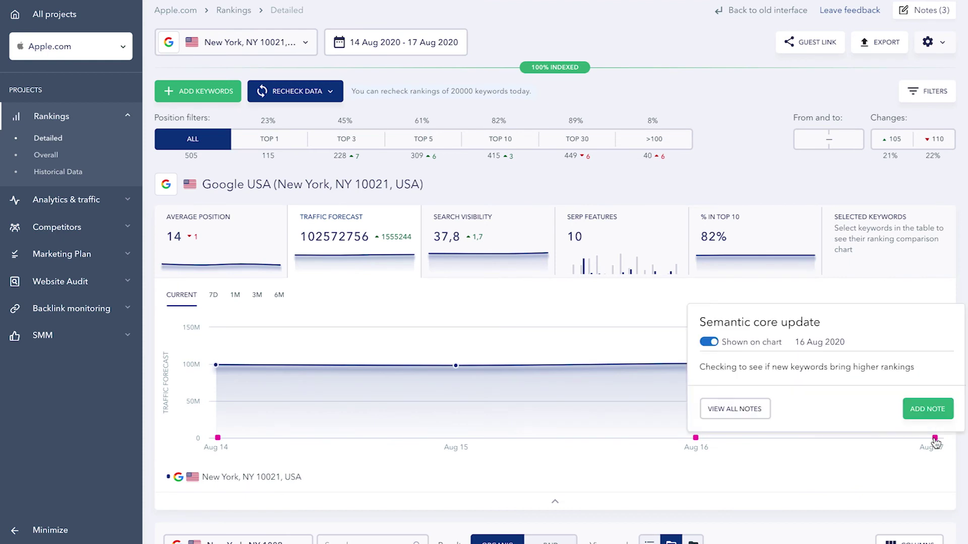
{"action": "left_click", "coordinate": [695, 438]}
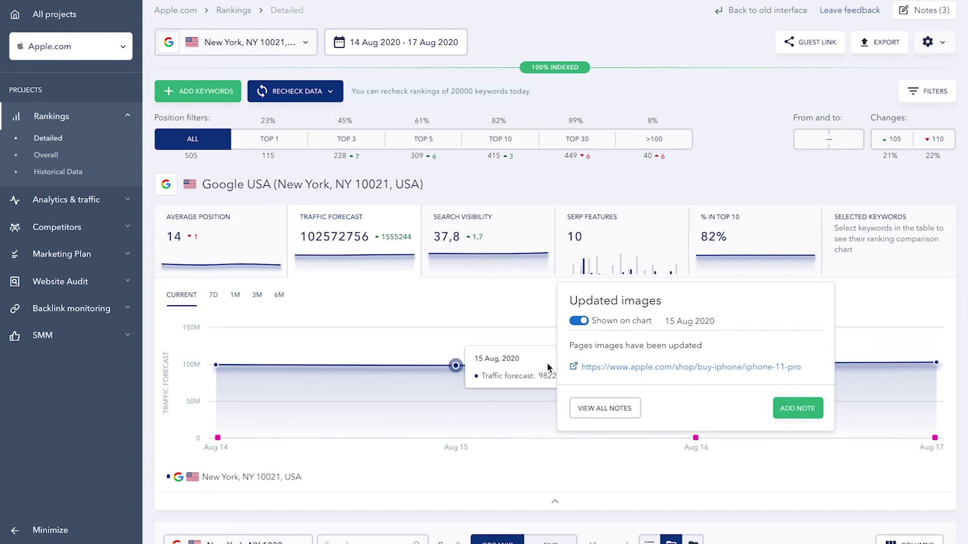
{"action": "scroll", "coordinate": [101, 182], "scroll_direction": "up", "scroll_amount": 1}
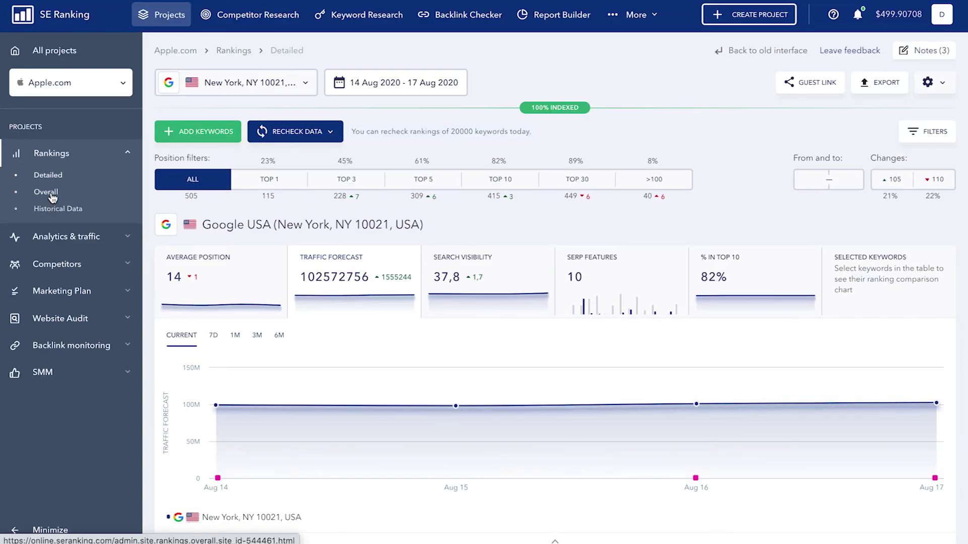
View the project's overall rankings across all search engines, collapsing the side navigation to examine the keyword groups table and expanding it again
{"action": "left_click", "coordinate": [52, 198]}
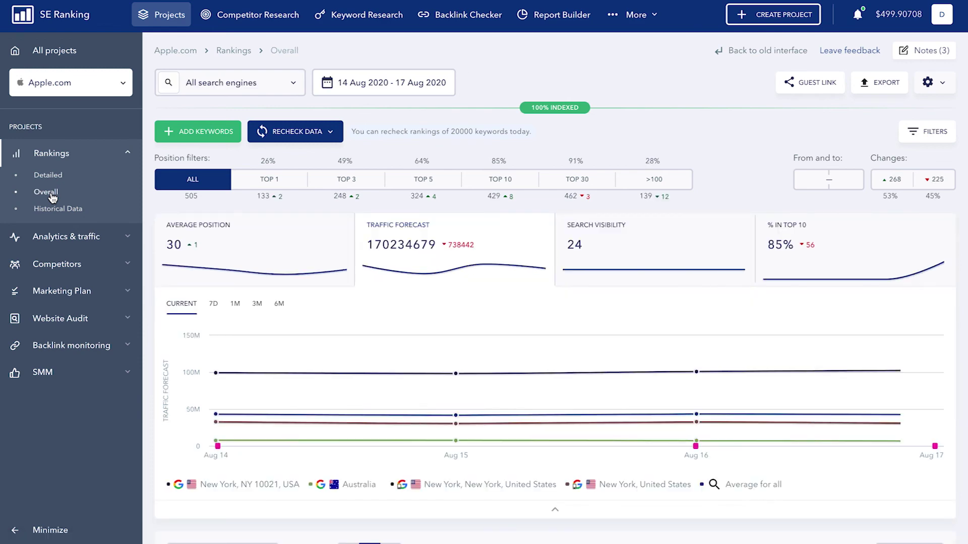
{"action": "scroll", "coordinate": [30, 403], "scroll_direction": "down", "scroll_amount": 5}
{"action": "left_click", "coordinate": [15, 531]}
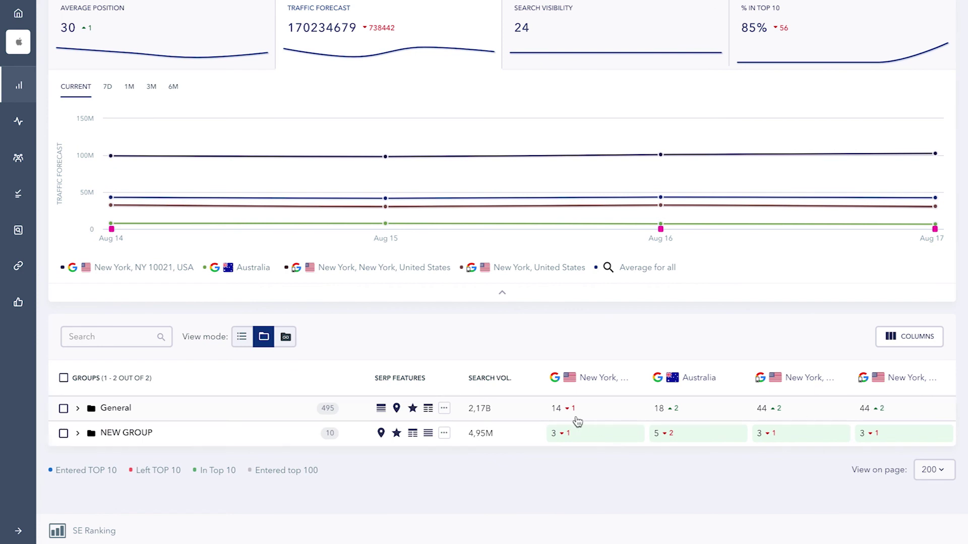
{"action": "left_click", "coordinate": [18, 531]}
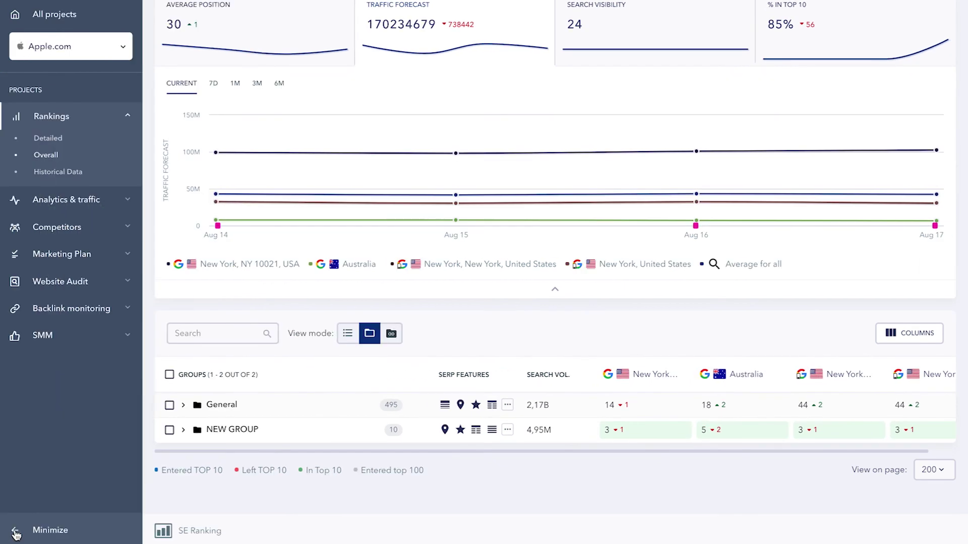
View the historical ranking data and examine the keyword groups' positions from current rankings back to the baseline
{"action": "left_click", "coordinate": [63, 172]}
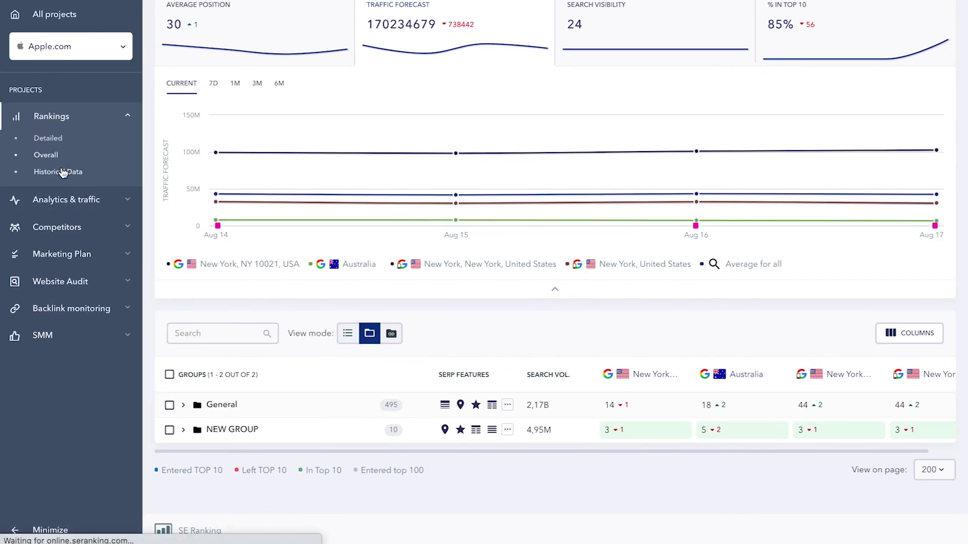
{"action": "scroll", "coordinate": [363, 275], "scroll_direction": "down", "scroll_amount": 2}
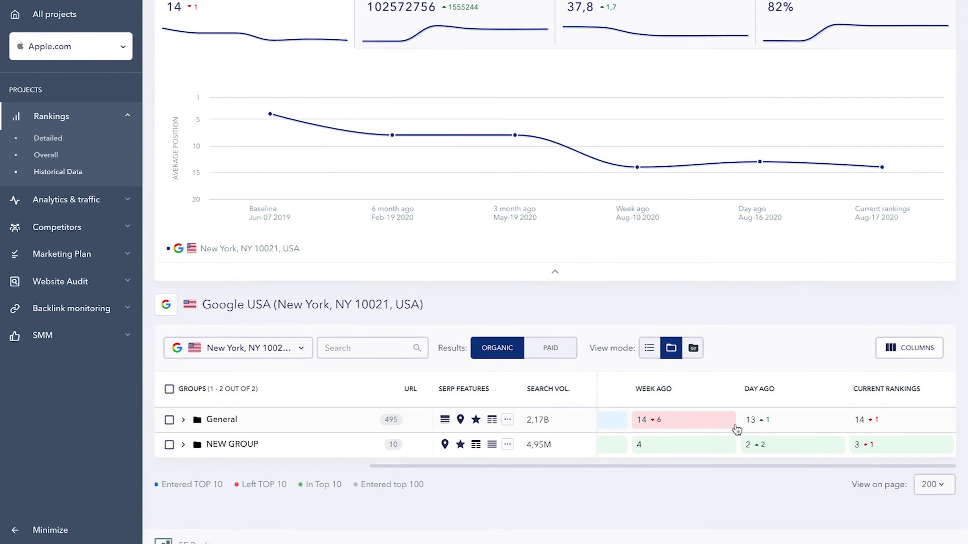
{"action": "scroll", "coordinate": [736, 429], "scroll_direction": "left", "scroll_amount": 3}
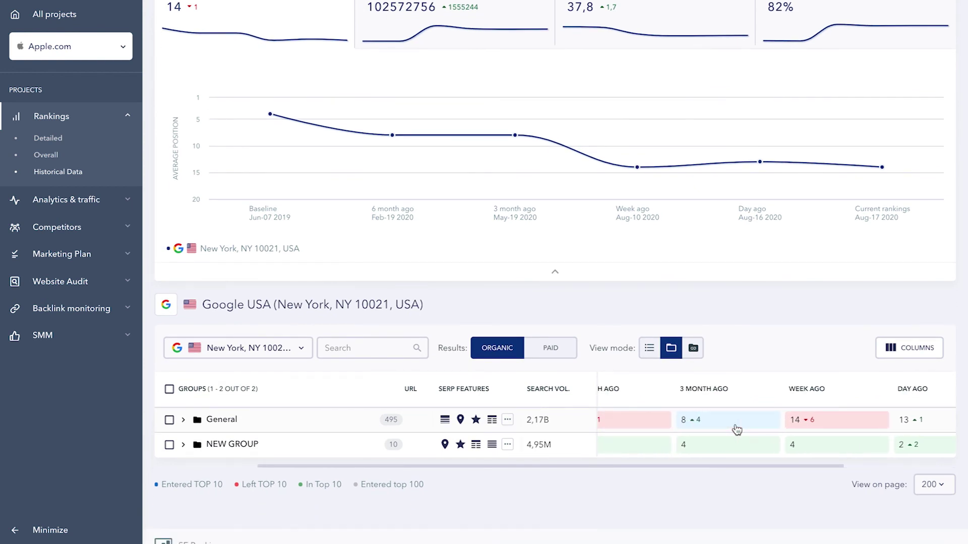
{"action": "scroll", "coordinate": [736, 429], "scroll_direction": "left", "scroll_amount": 3}
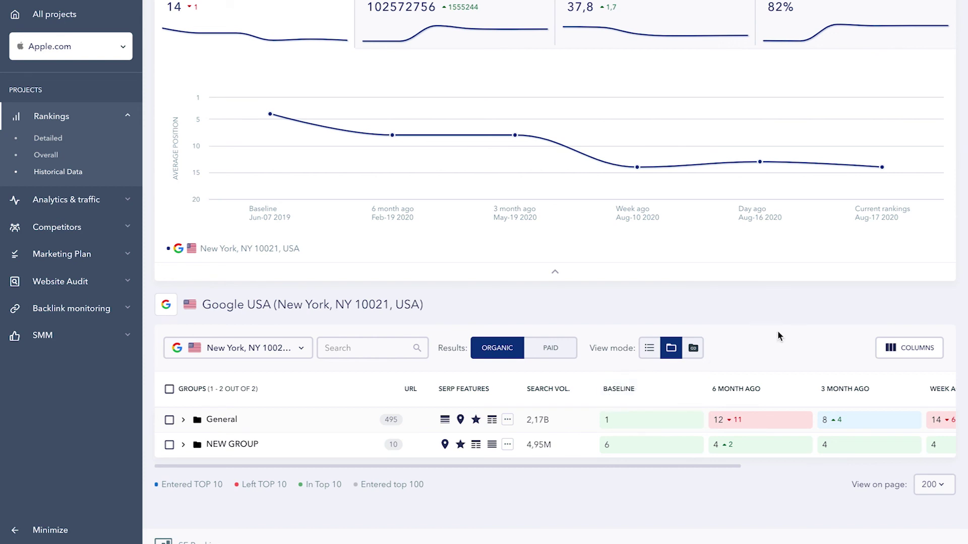
Go to the project's tracked competitors and view the detailed rankings of Walmart
{"action": "left_click", "coordinate": [129, 230]}
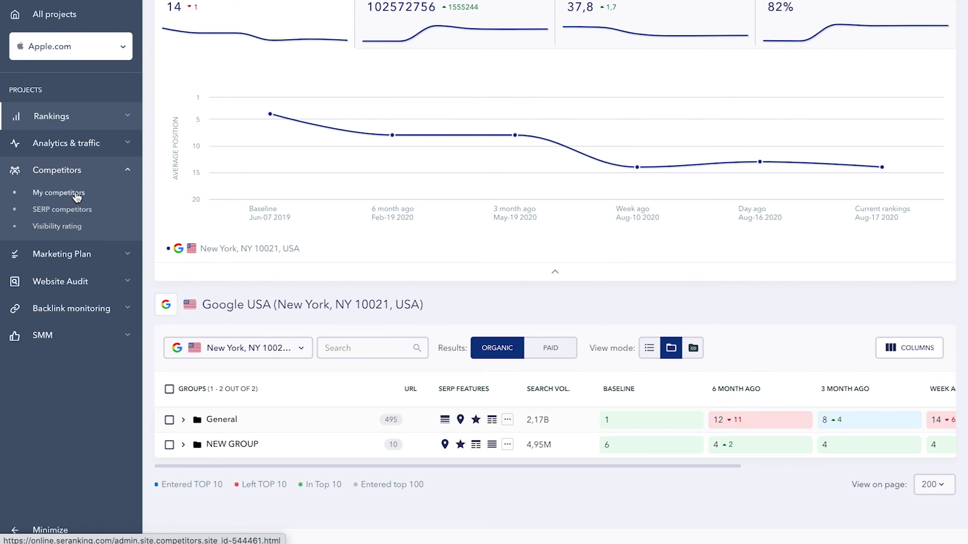
{"action": "left_click", "coordinate": [76, 193]}
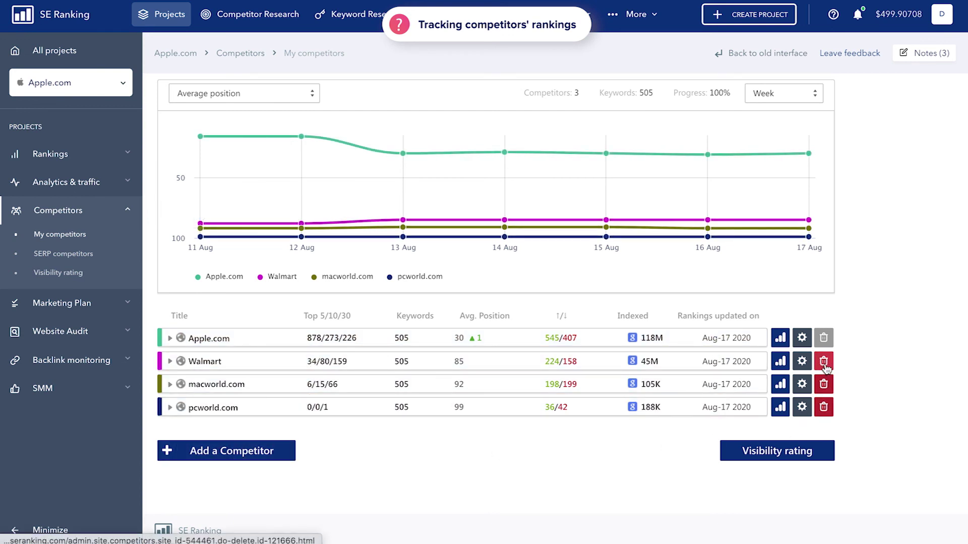
{"action": "left_click", "coordinate": [781, 361]}
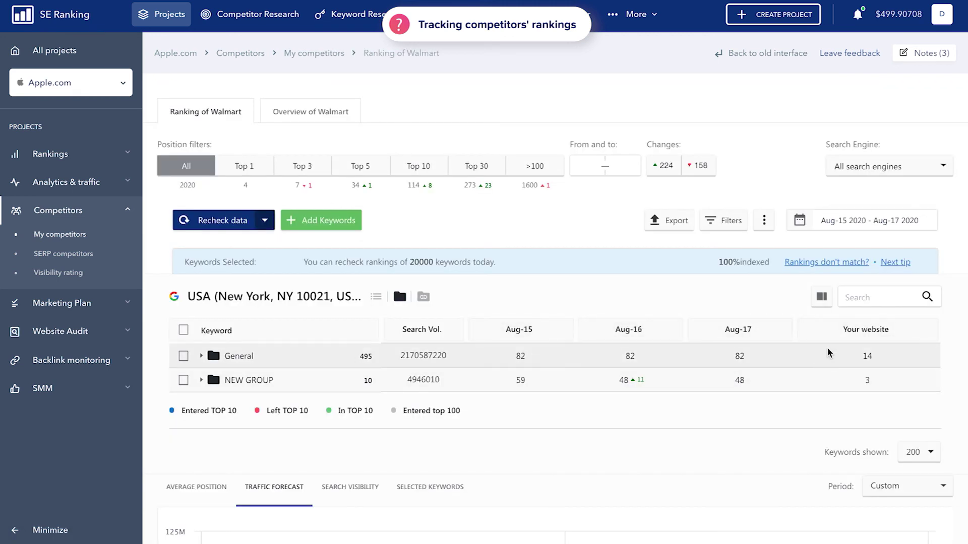
View the SERP competitors and examine the top 100 results for the apple airpods keyword by date
{"action": "left_click", "coordinate": [71, 258]}
{"action": "scroll", "coordinate": [191, 336], "scroll_direction": "down", "scroll_amount": 10}
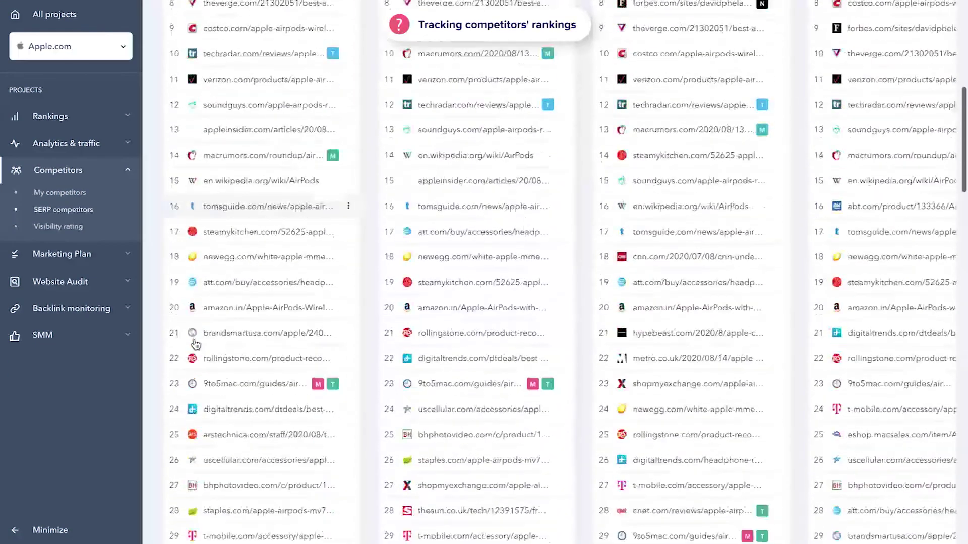
{"action": "scroll", "coordinate": [196, 345], "scroll_direction": "down", "scroll_amount": 15}
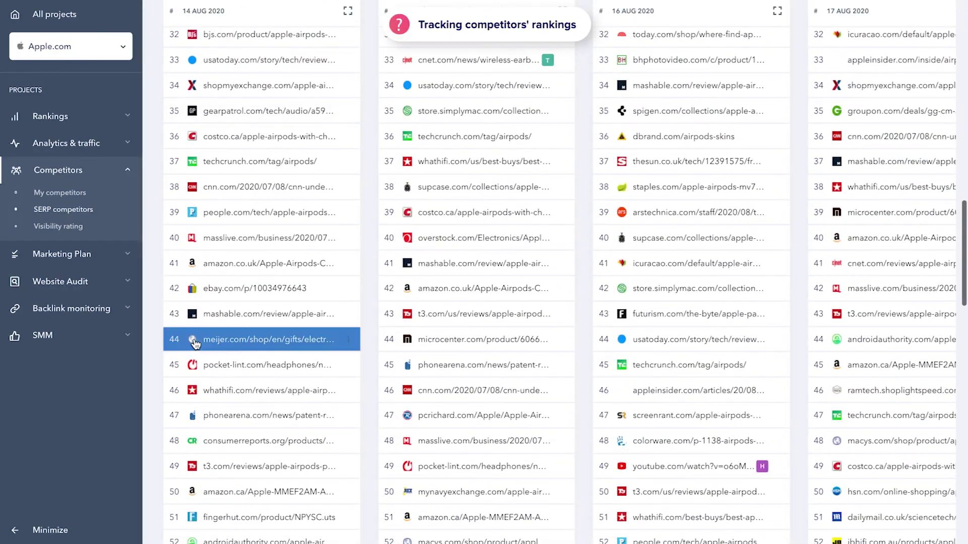
{"action": "scroll", "coordinate": [196, 344], "scroll_direction": "down", "scroll_amount": 4}
{"action": "scroll", "coordinate": [196, 345], "scroll_direction": "up", "scroll_amount": 20}
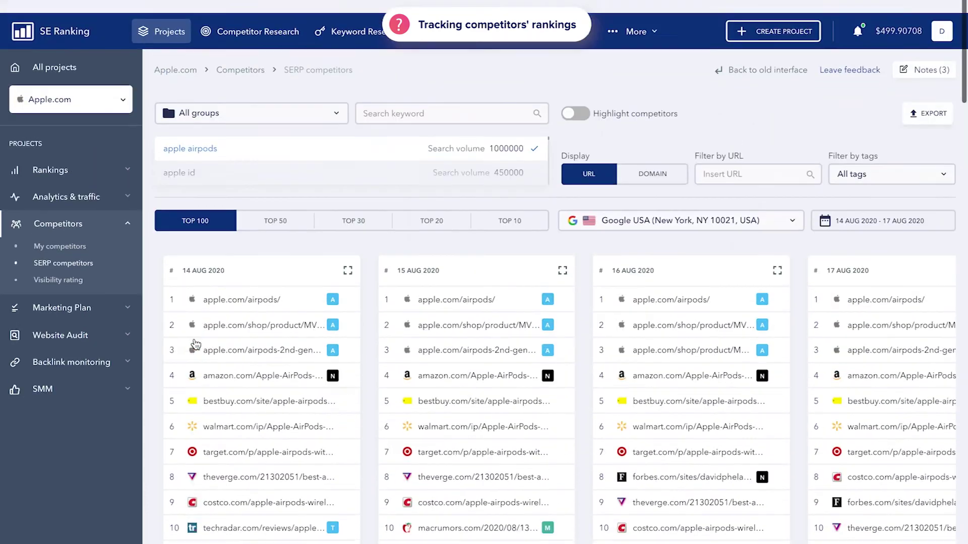
Look through the SERP competitors' keyword list and search engine choices, keeping Google USA (New York, NY 10021, USA) selected
{"action": "scroll", "coordinate": [380, 222], "scroll_direction": "down", "scroll_amount": 3}
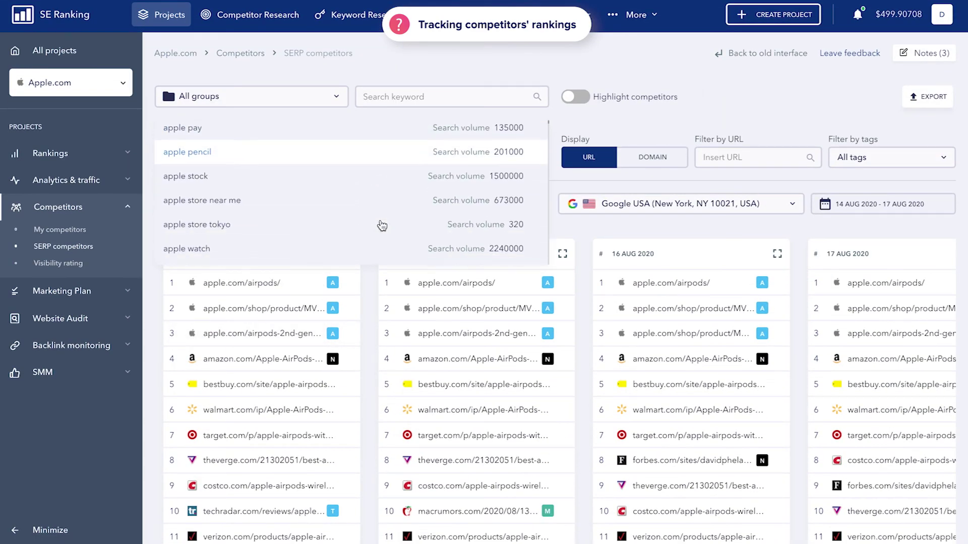
{"action": "left_click", "coordinate": [767, 205]}
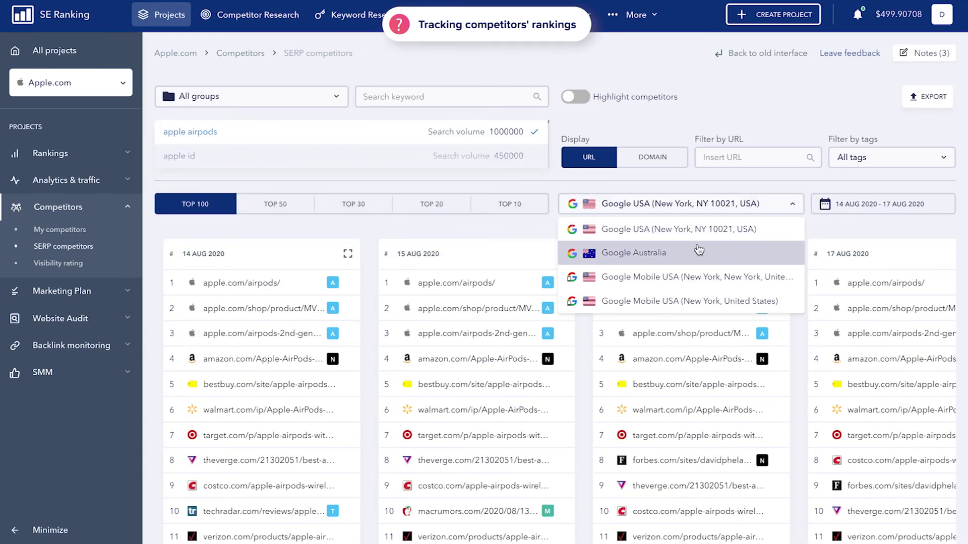
{"action": "left_click", "coordinate": [660, 227]}
{"action": "mouse_move", "coordinate": [362, 164]}
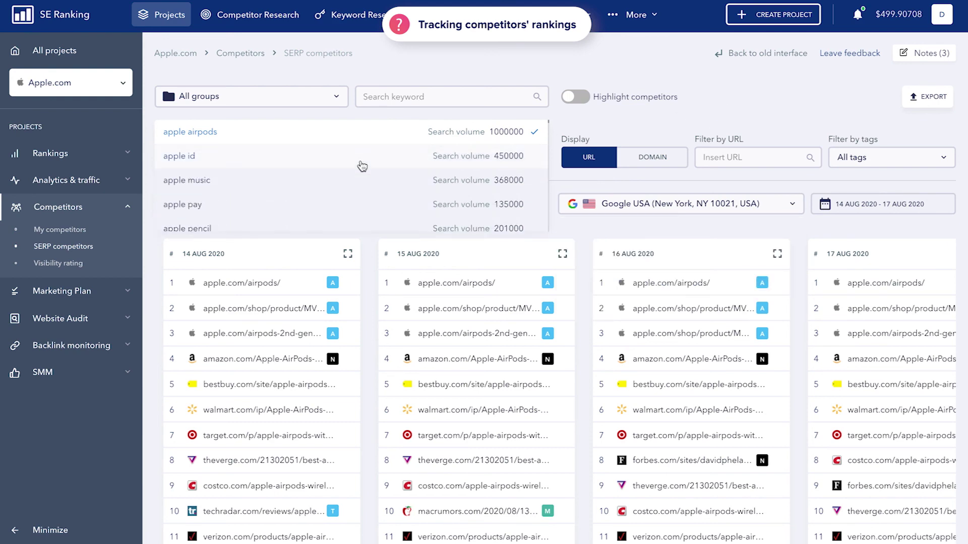
View the competitors' visibility rating and examine the ranked domains with their tags, traffic forecast, Alexa and backlink columns
{"action": "left_click", "coordinate": [70, 265]}
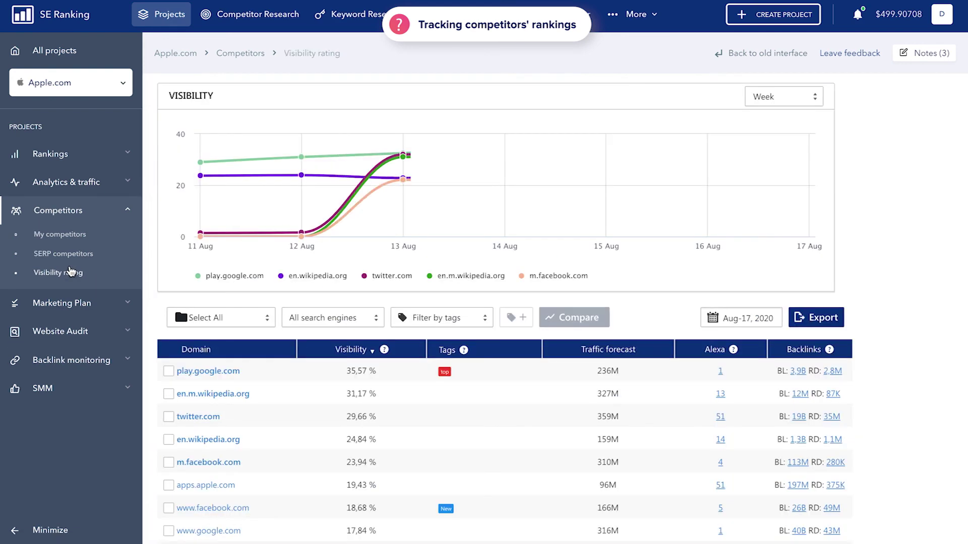
{"action": "scroll", "coordinate": [307, 268], "scroll_direction": "down", "scroll_amount": 10}
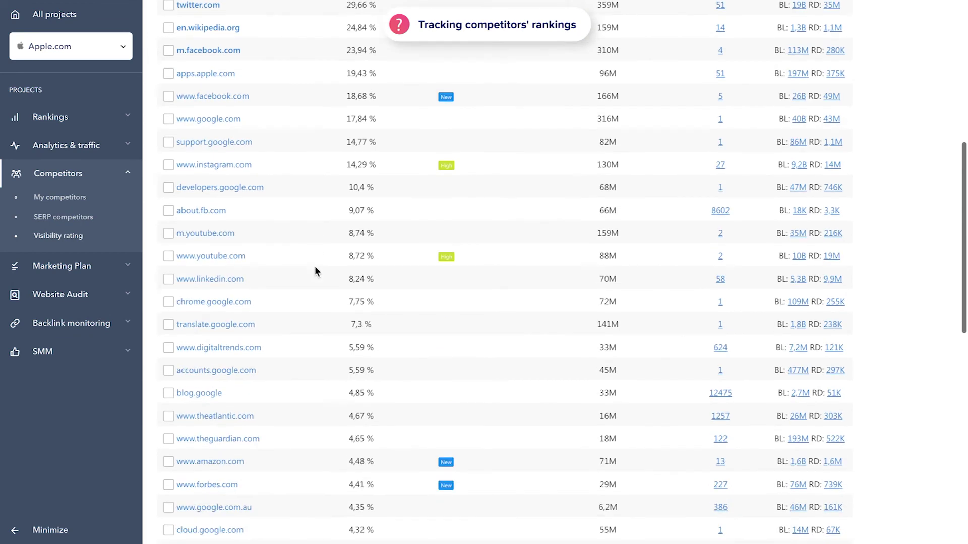
{"action": "scroll", "coordinate": [315, 268], "scroll_direction": "down", "scroll_amount": 6}
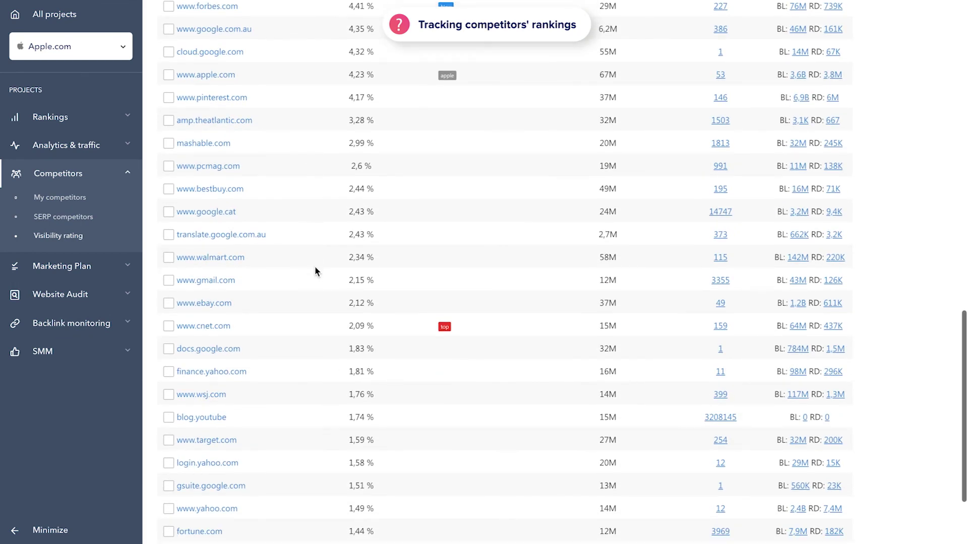
{"action": "scroll", "coordinate": [315, 268], "scroll_direction": "up", "scroll_amount": 5}
{"action": "scroll", "coordinate": [315, 267], "scroll_direction": "up", "scroll_amount": 10}
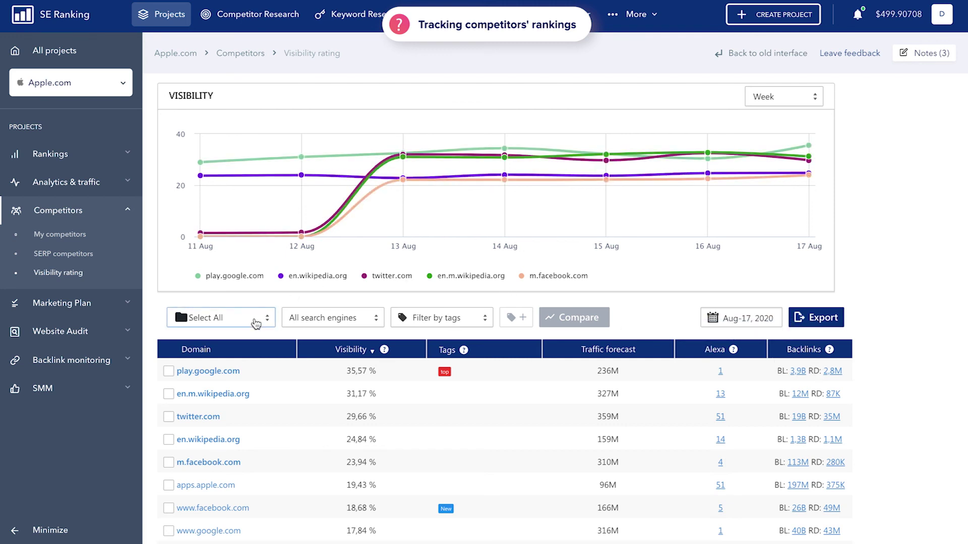
View the keyword group and search engine filter options of the visibility rating without changing either filter
{"action": "left_click", "coordinate": [255, 321]}
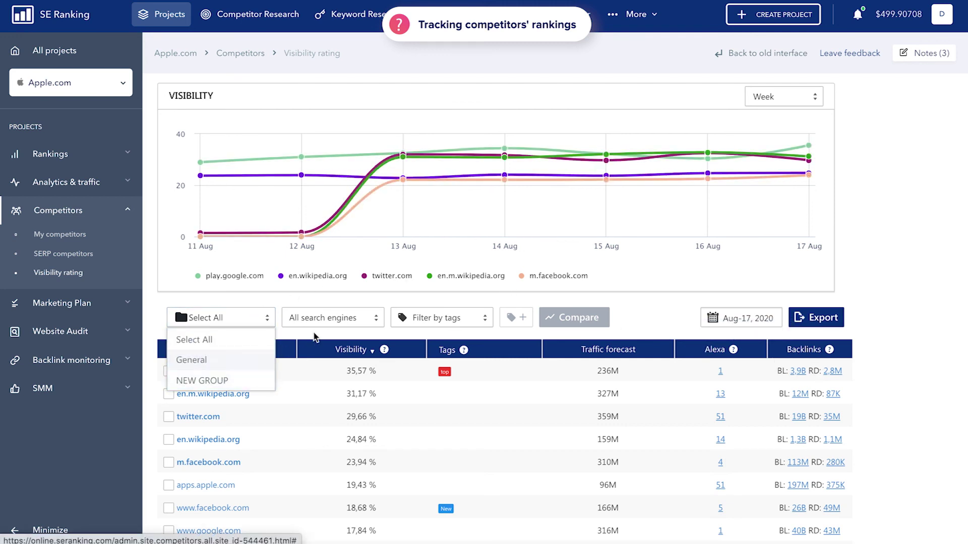
{"action": "left_click", "coordinate": [359, 324]}
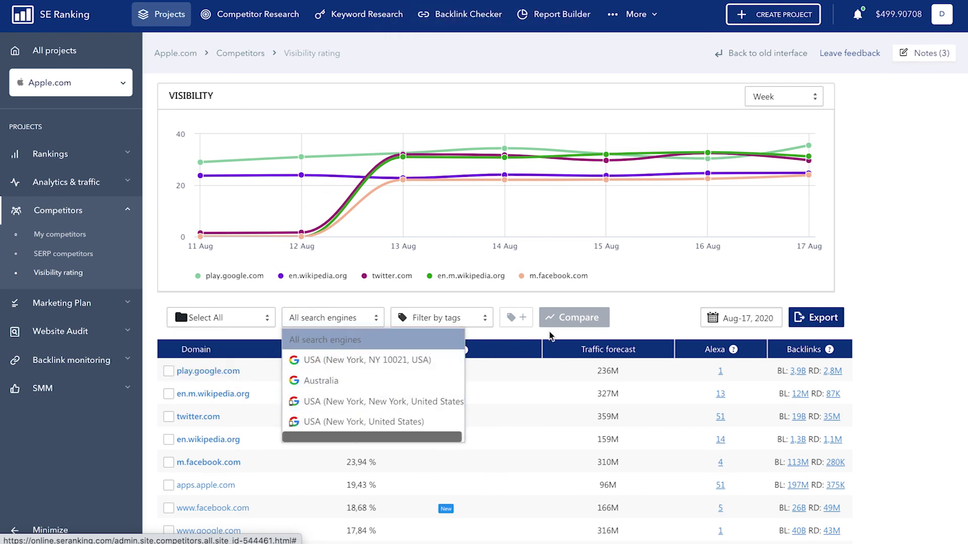
{"action": "left_click", "coordinate": [638, 324]}
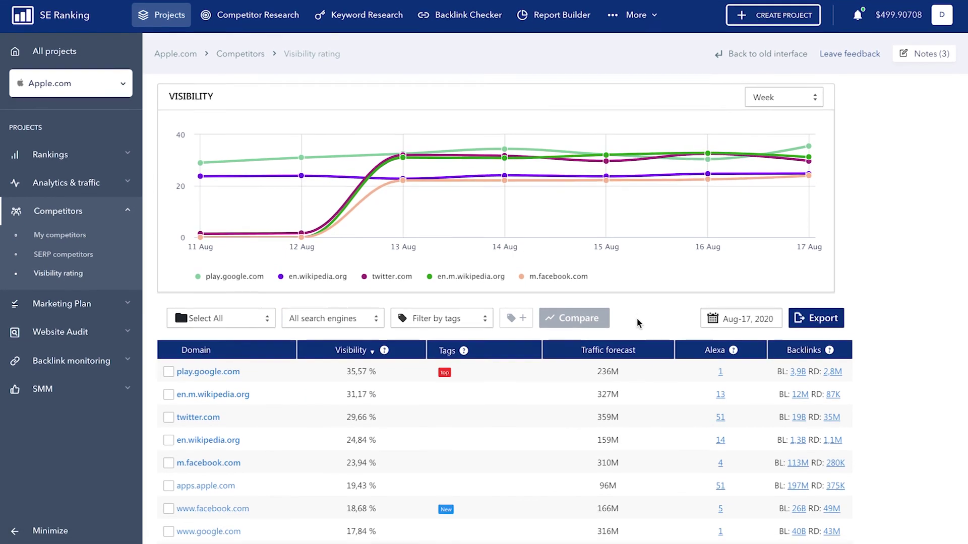